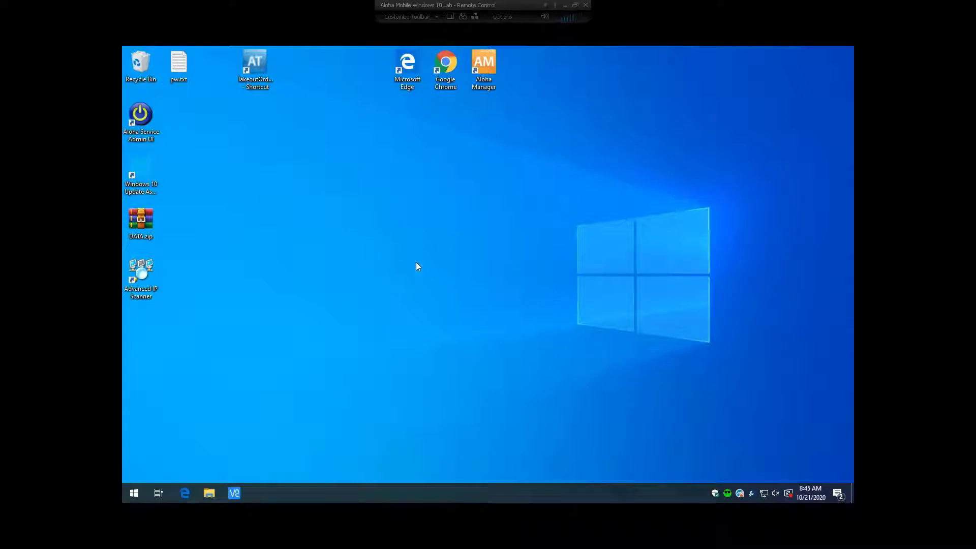
Launch Aloha Manager, sign in with the account password, and maximize the Pineapple Bytes #1 window
{"action": "right_click", "coordinate": [475, 133]}
{"action": "left_click", "coordinate": [496, 116]}
{"action": "left_click", "coordinate": [487, 74]}
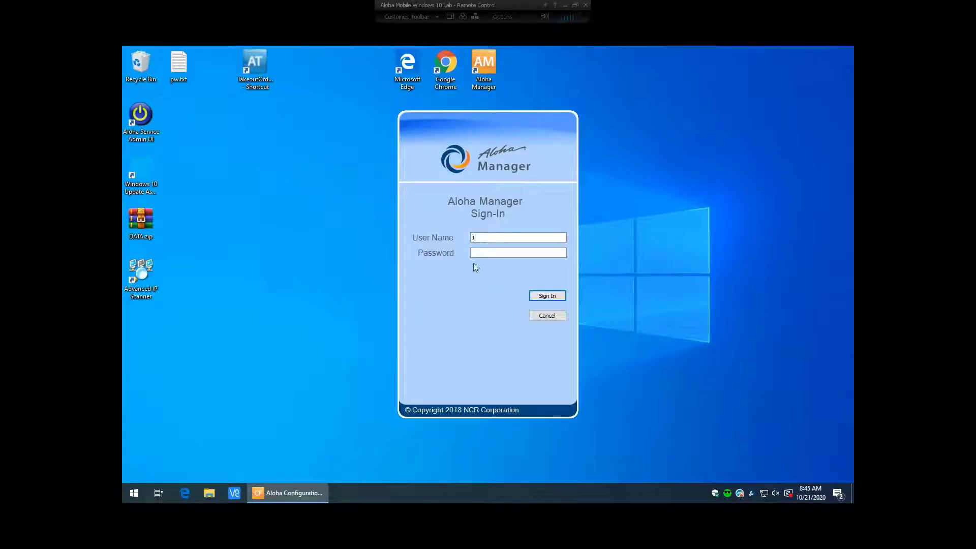
{"action": "type", "text": "123456"}
{"action": "key", "text": "BackSpace"}
{"action": "key", "text": "BackSpace"}
{"action": "key", "text": "BackSpace"}
{"action": "key", "text": "BackSpace"}
{"action": "type", "text": "345678910"}
{"action": "key", "text": "Return"}
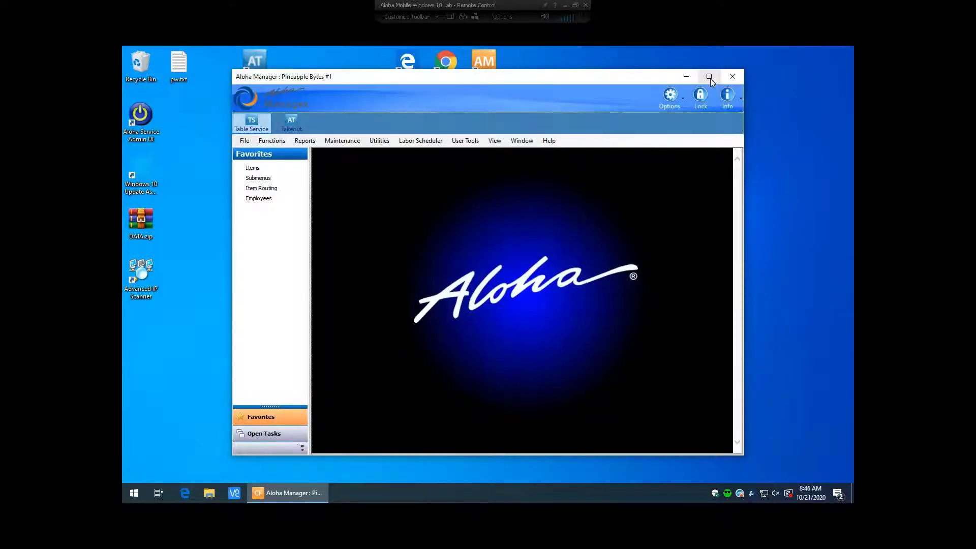
{"action": "left_click", "coordinate": [709, 78]}
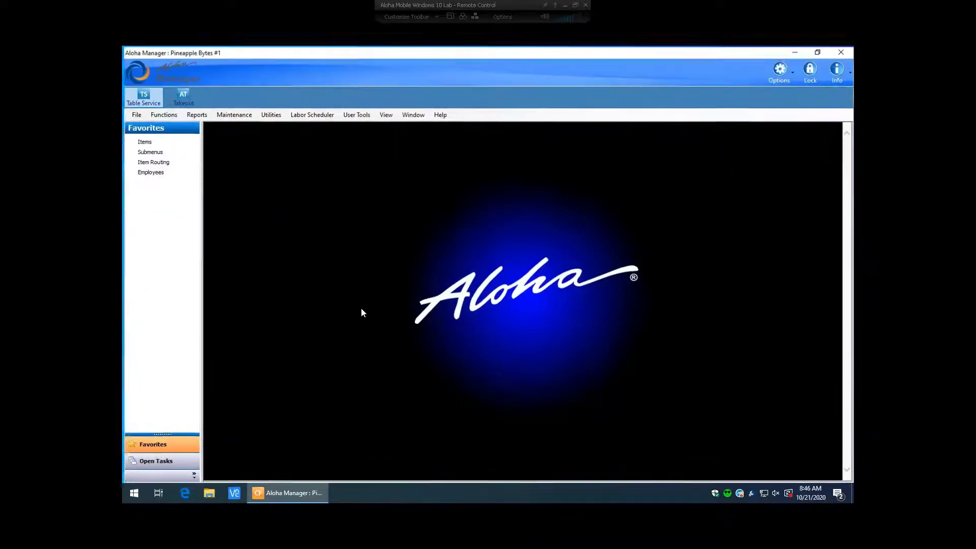
Open the Sales Summary report from Reports > Aloha Point-of-Sale > Sales > Sales
{"action": "left_click", "coordinate": [196, 117]}
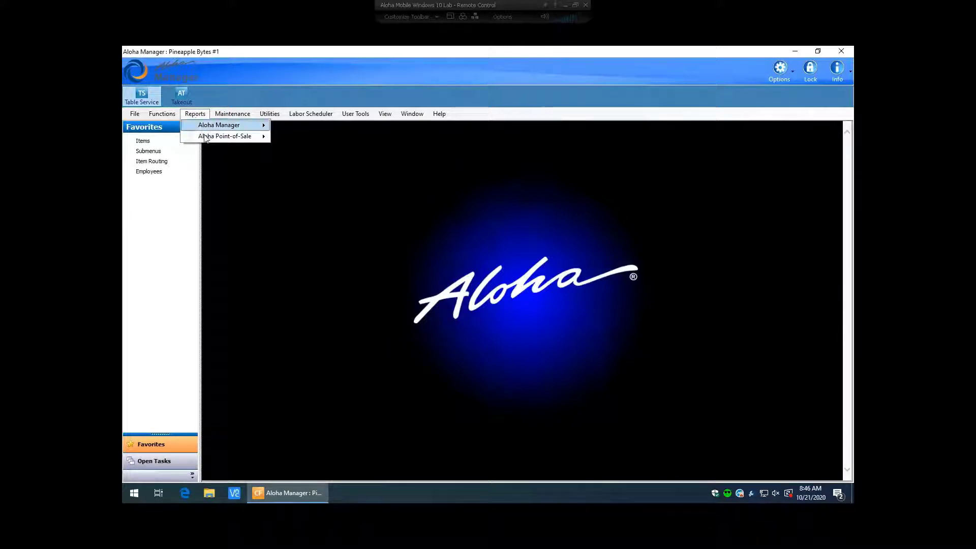
{"action": "mouse_move", "coordinate": [205, 138]}
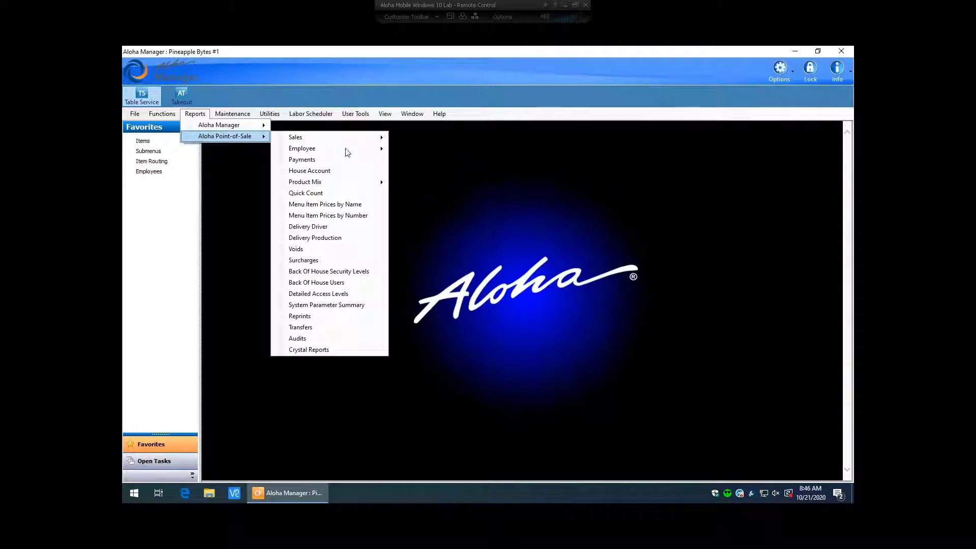
{"action": "mouse_move", "coordinate": [343, 138]}
{"action": "mouse_move", "coordinate": [409, 142]}
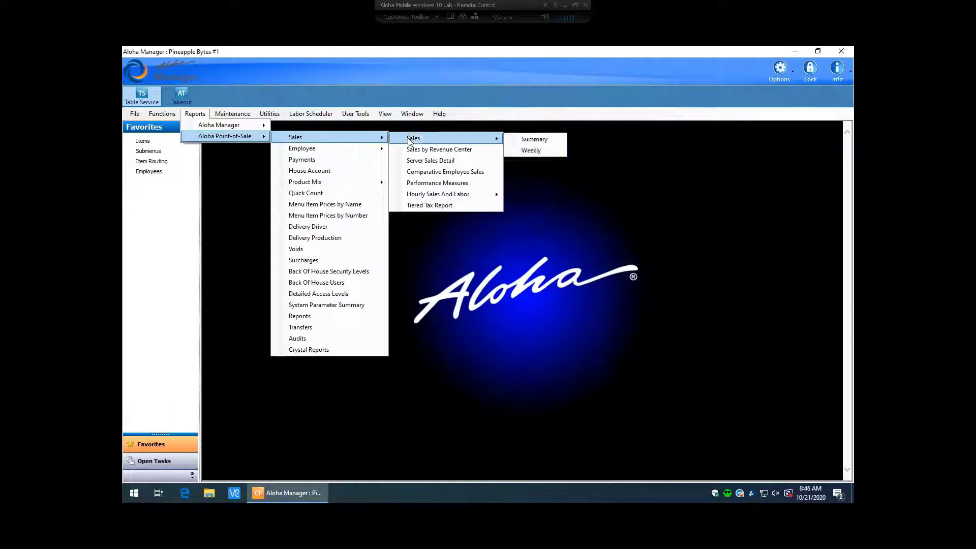
{"action": "left_click", "coordinate": [513, 138]}
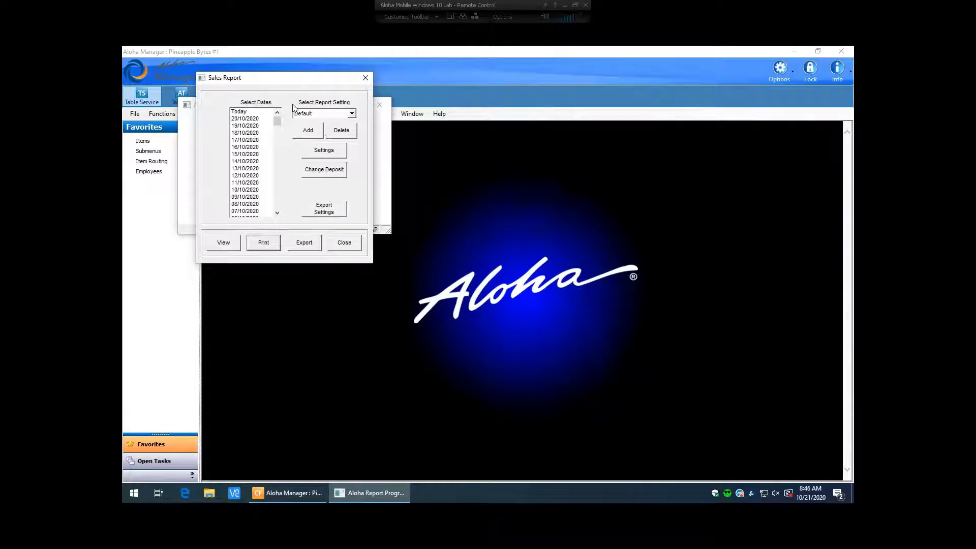
{"action": "left_click", "coordinate": [351, 114]}
{"action": "left_click", "coordinate": [352, 113]}
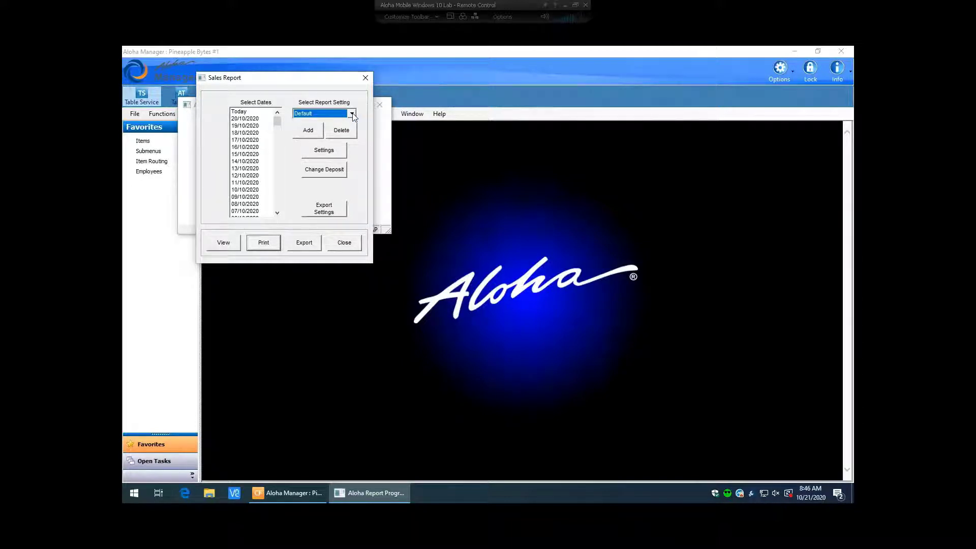
{"action": "left_click", "coordinate": [323, 153]}
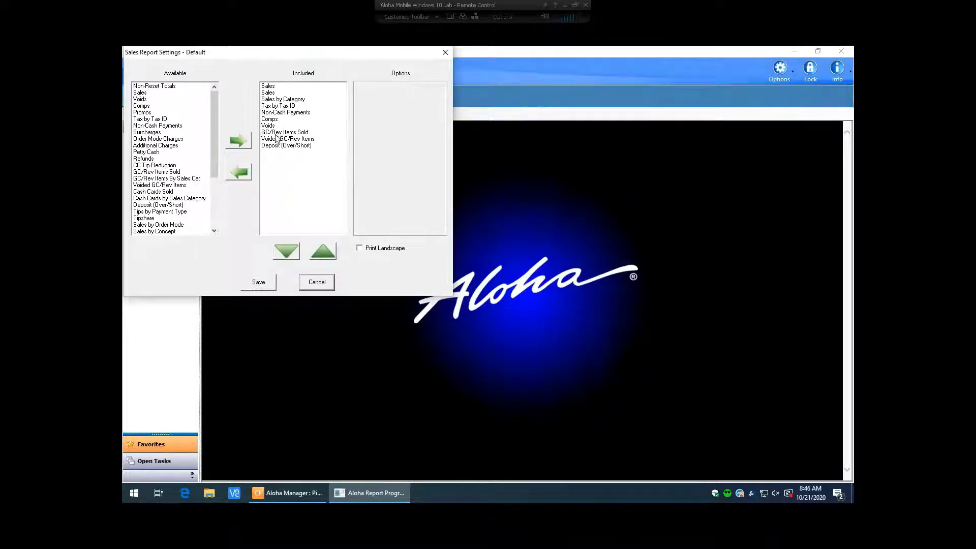
{"action": "left_click", "coordinate": [265, 87]}
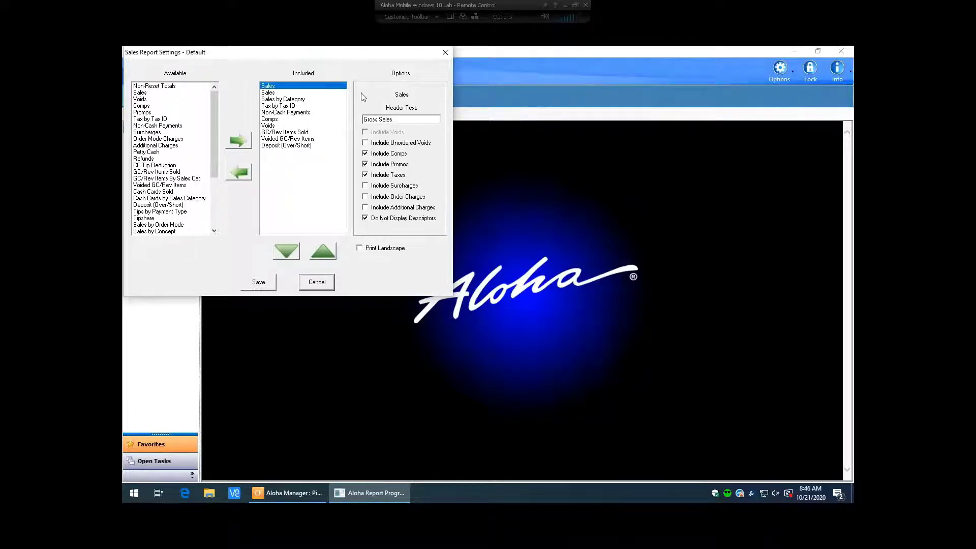
{"action": "left_click", "coordinate": [270, 93]}
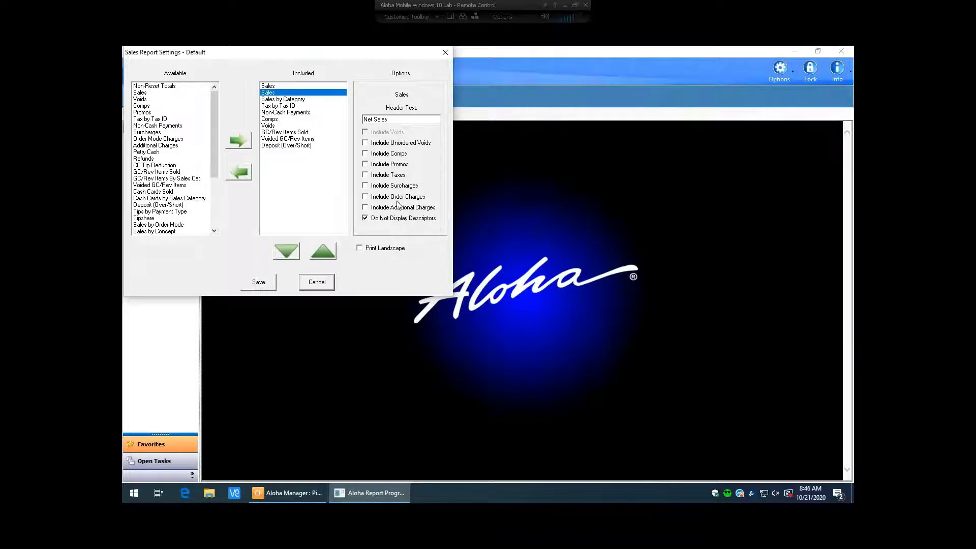
{"action": "left_click", "coordinate": [287, 99]}
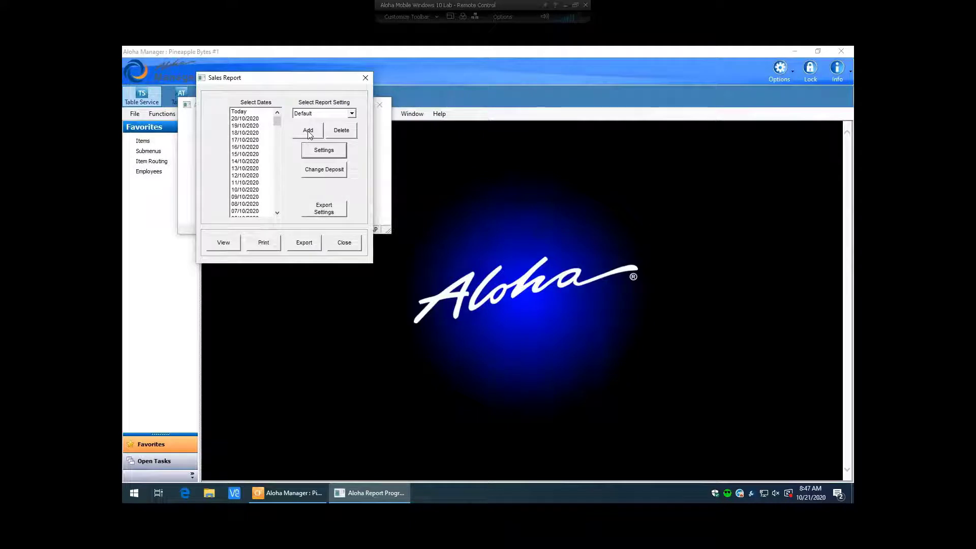
Add a report setting named 'TestSalesReport' with Start With set to Default
{"action": "left_click", "coordinate": [308, 132]}
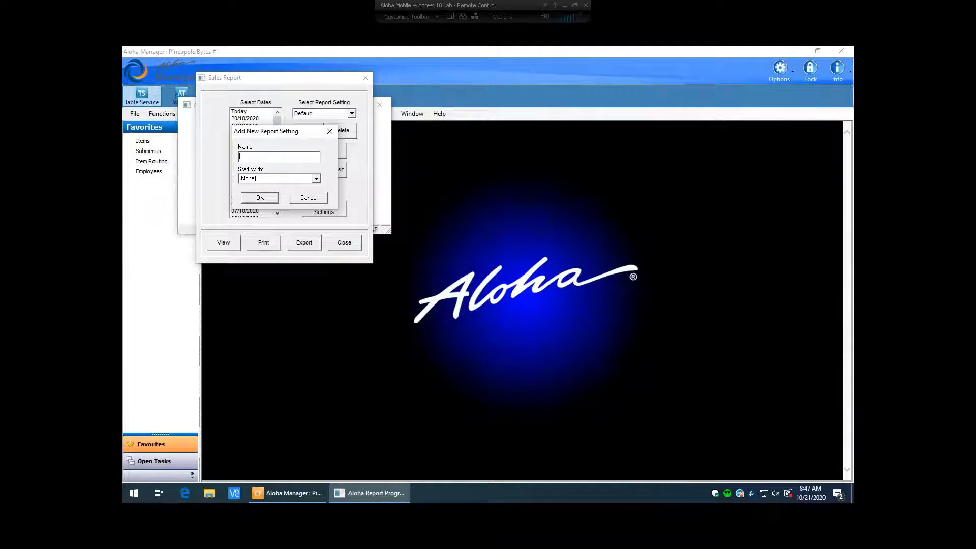
{"action": "type", "text": "TestSalesReport"}
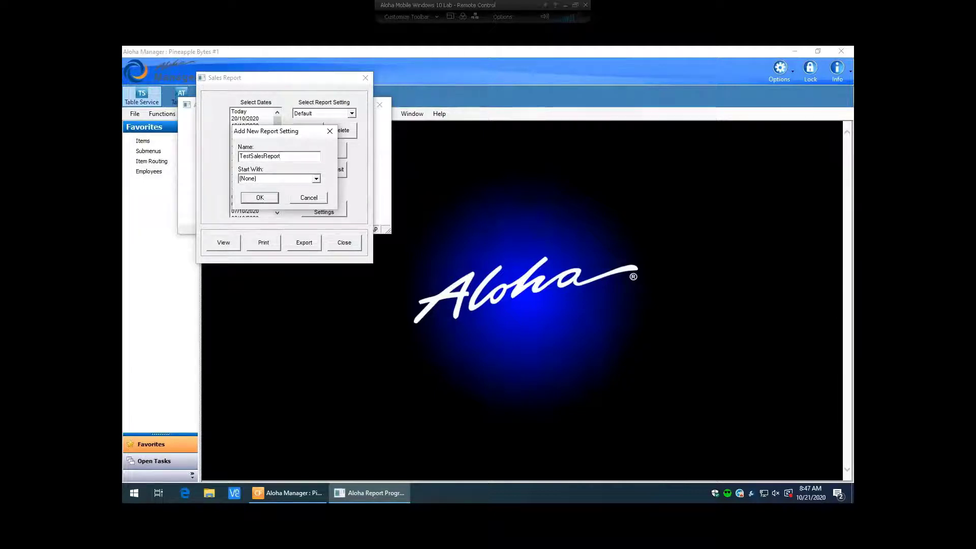
{"action": "left_click", "coordinate": [316, 179]}
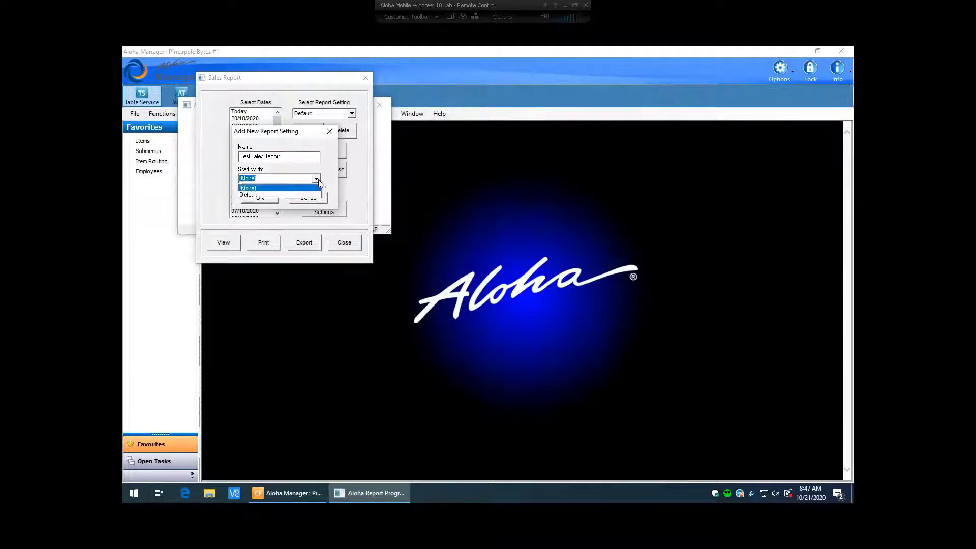
{"action": "left_click", "coordinate": [264, 194]}
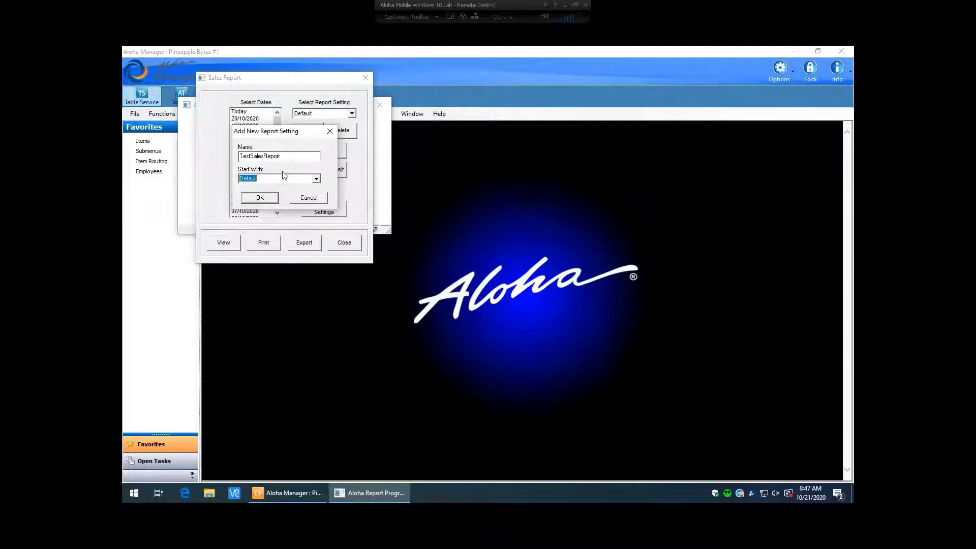
{"action": "left_click", "coordinate": [316, 178]}
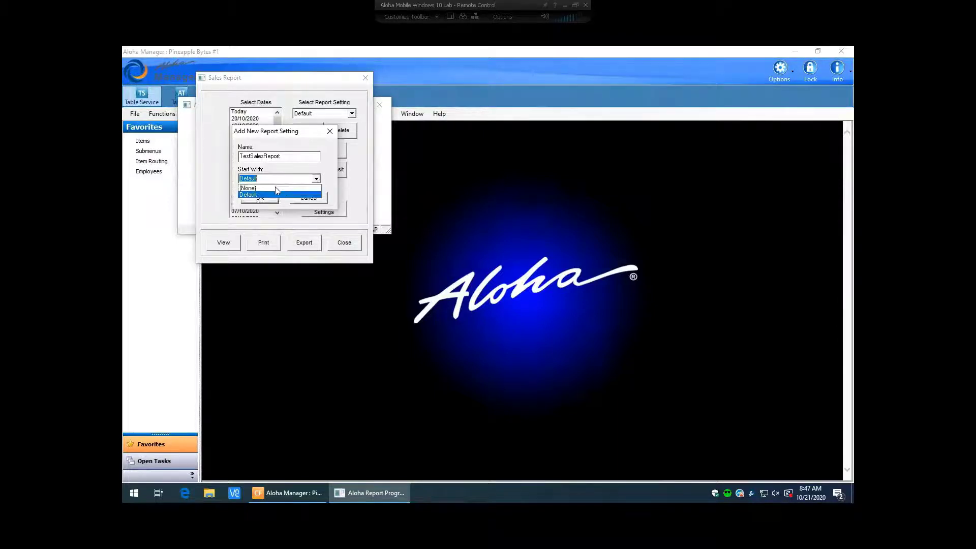
{"action": "left_click", "coordinate": [277, 190]}
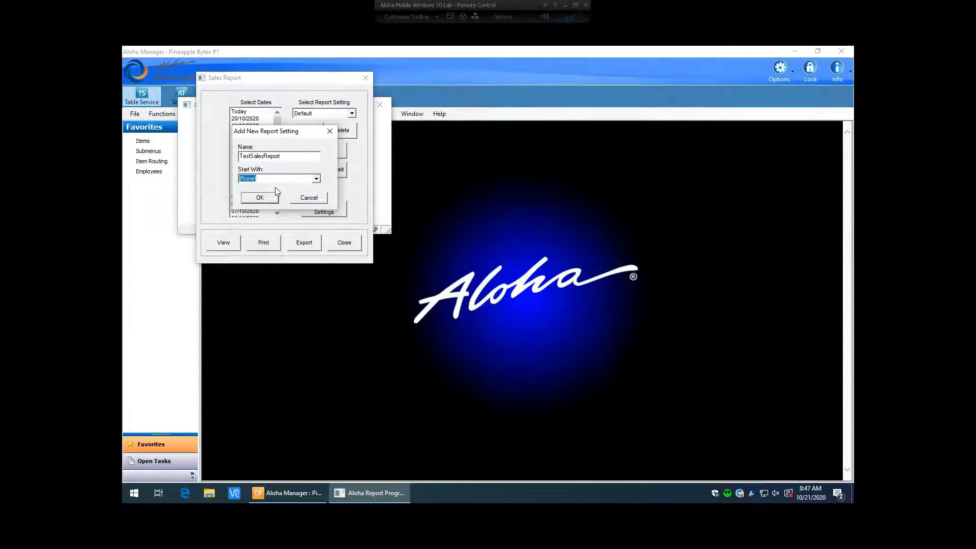
{"action": "left_click", "coordinate": [311, 180]}
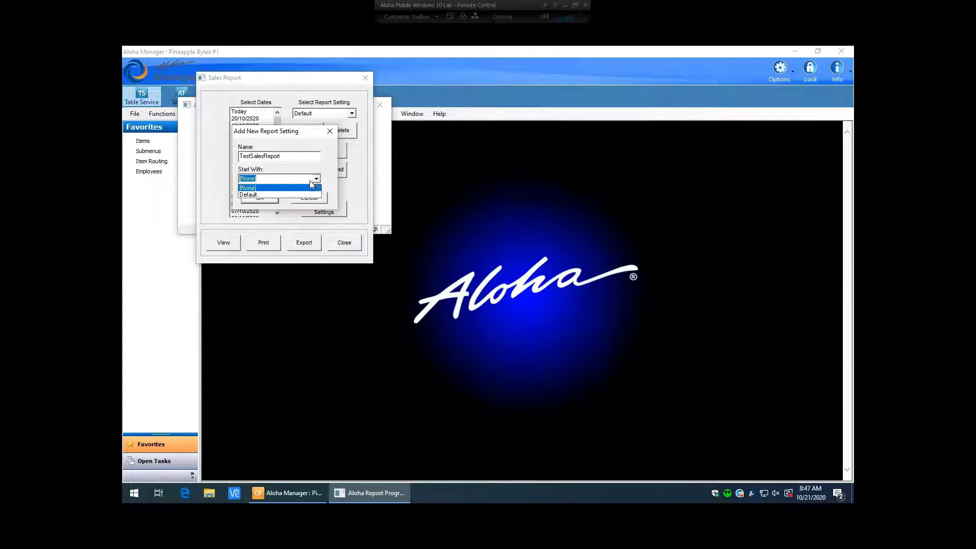
{"action": "left_click", "coordinate": [250, 195]}
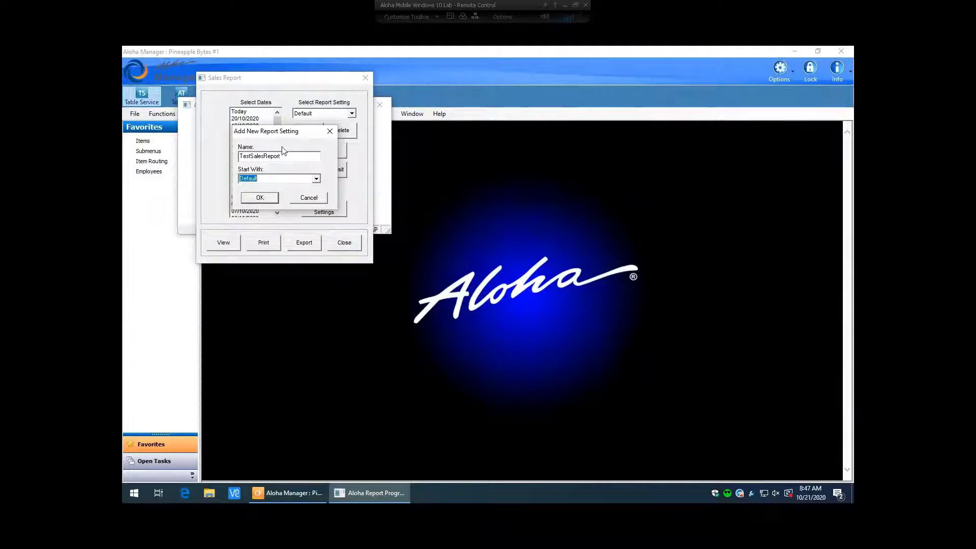
Create TestSalesReport and review the Gross Sales and Net Sales section options
{"action": "left_click", "coordinate": [266, 197]}
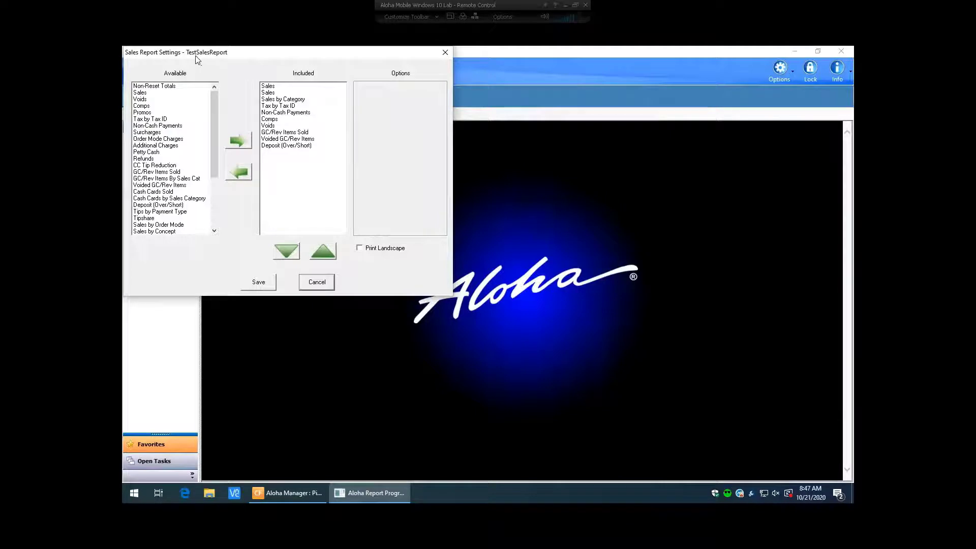
{"action": "left_click", "coordinate": [269, 85]}
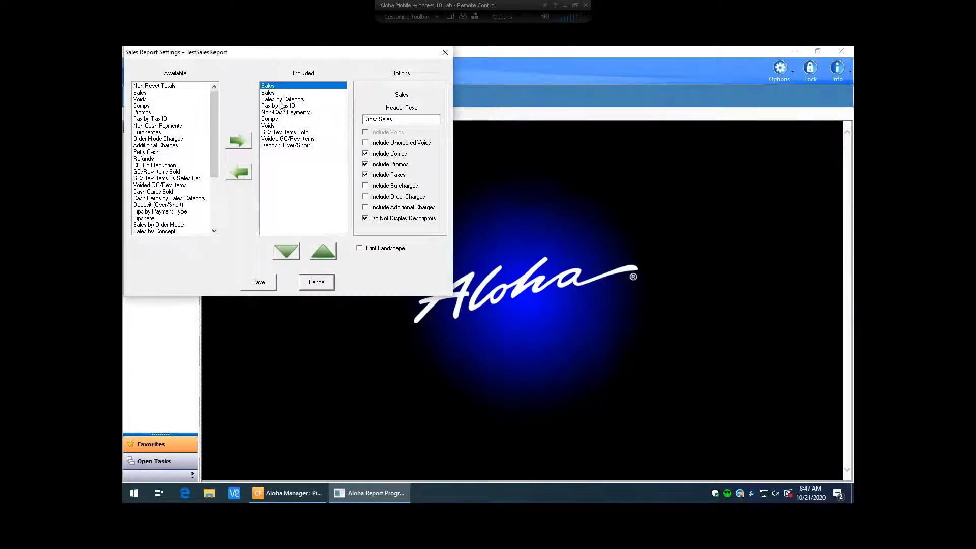
{"action": "left_click", "coordinate": [268, 93]}
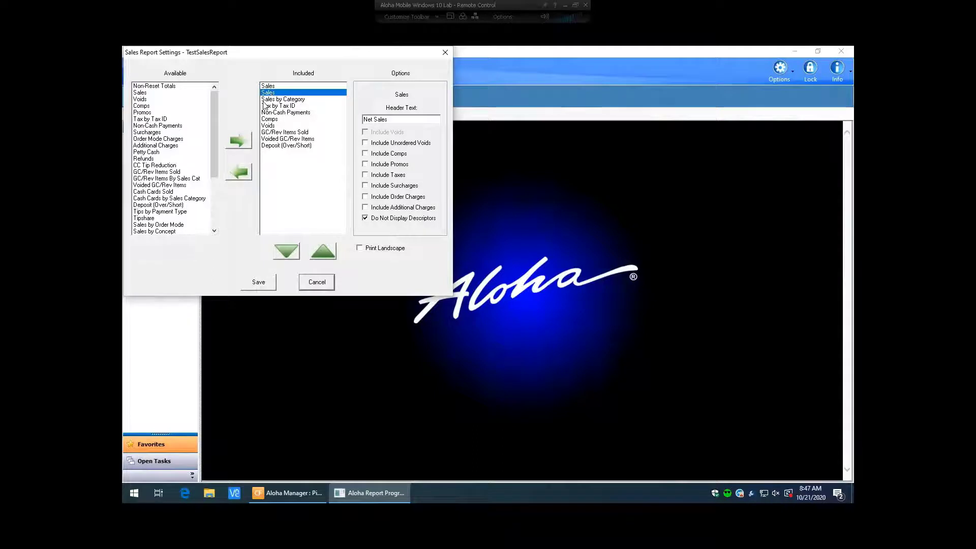
{"action": "key", "text": "Down"}
{"action": "key", "text": "Down"}
{"action": "key", "text": "Down"}
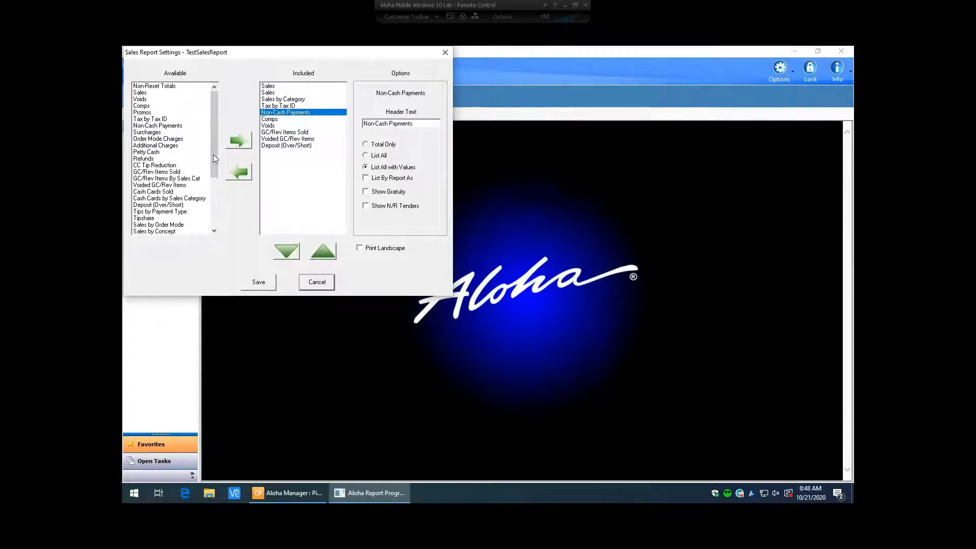
Add Petty Cash and Tipshare to the report sections, removing the duplicate Tipshare
{"action": "left_click", "coordinate": [146, 152]}
{"action": "left_click", "coordinate": [238, 141]}
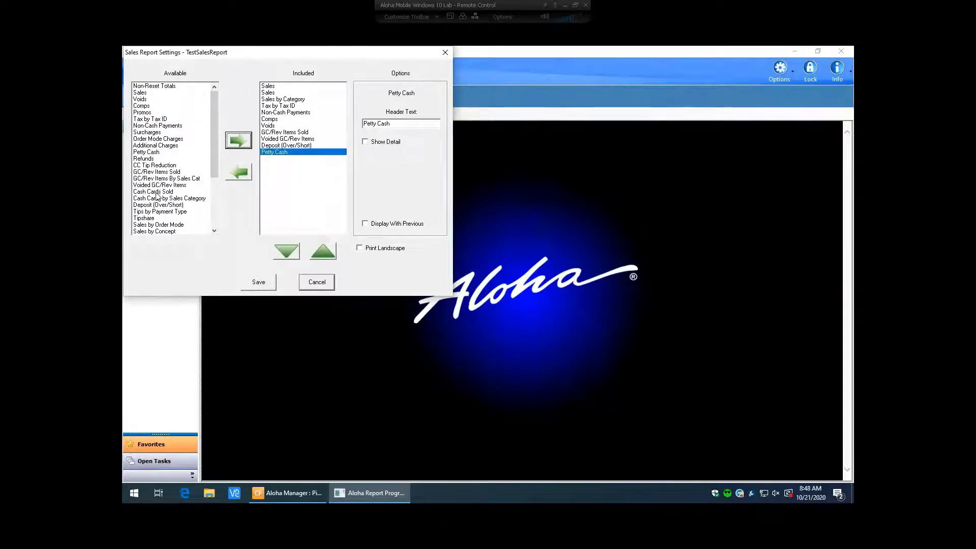
{"action": "left_click", "coordinate": [153, 220]}
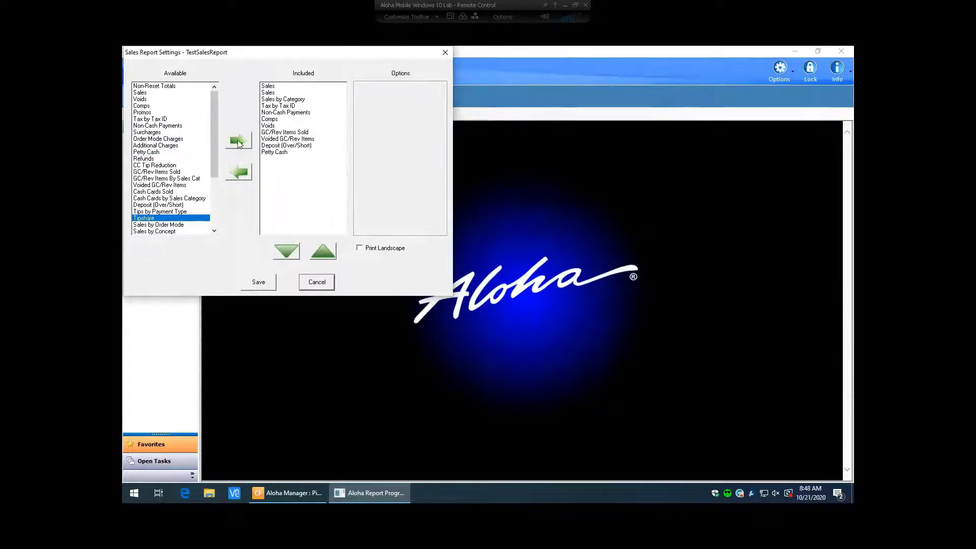
{"action": "left_click", "coordinate": [238, 141]}
{"action": "left_click", "coordinate": [151, 192]}
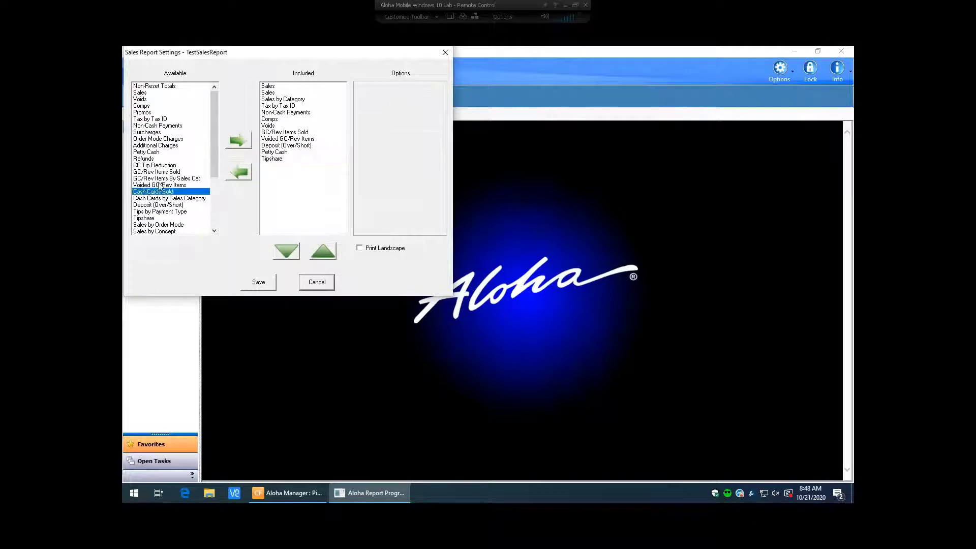
{"action": "left_click", "coordinate": [160, 185]}
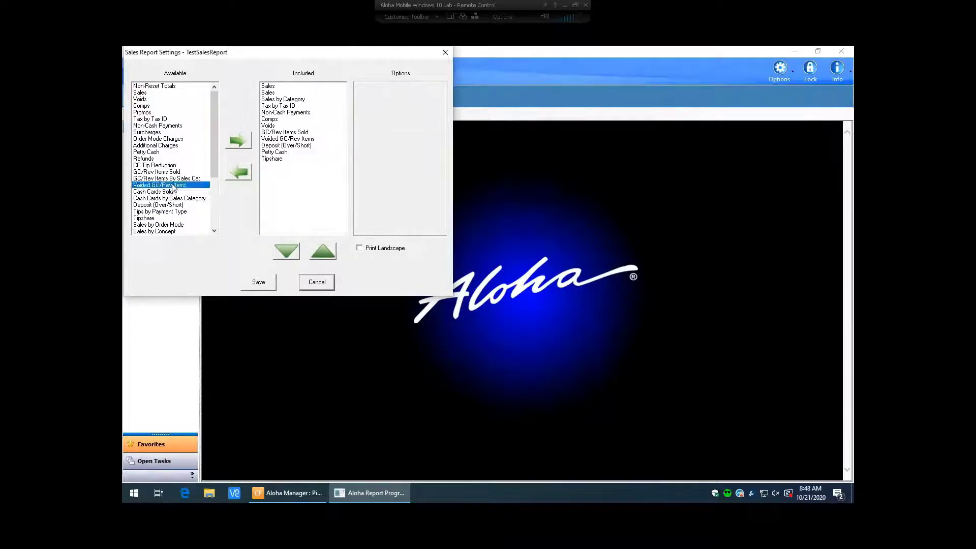
{"action": "left_click", "coordinate": [168, 218]}
{"action": "left_click", "coordinate": [238, 141]}
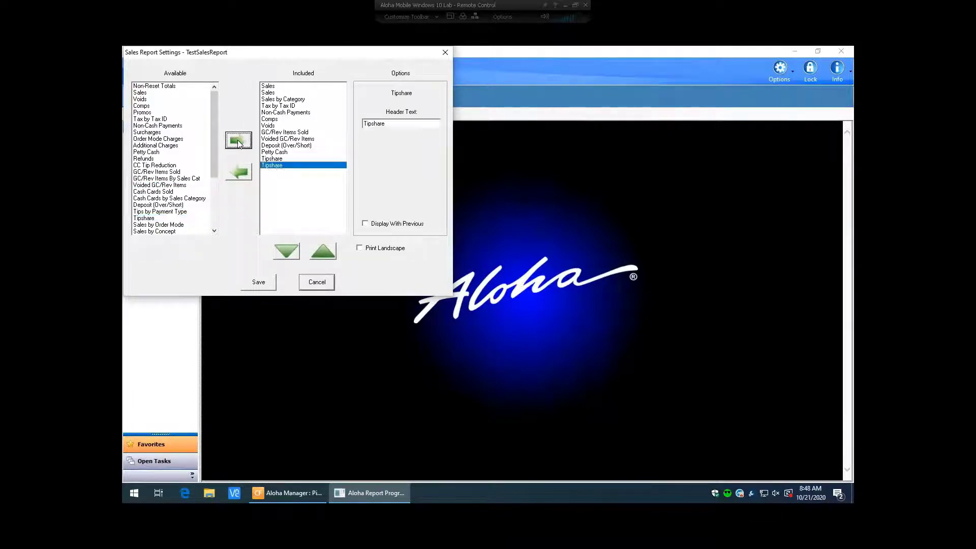
{"action": "left_click", "coordinate": [238, 172]}
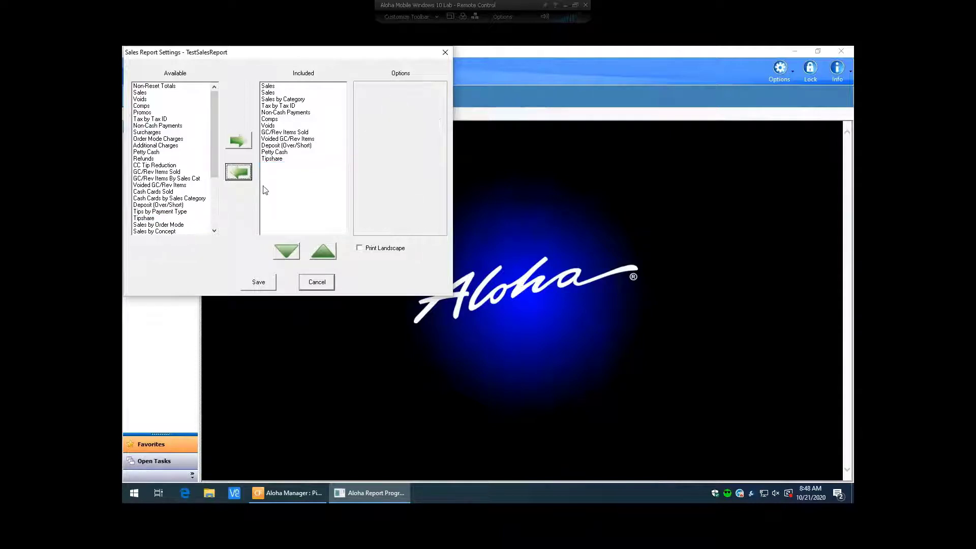
Add Sales by Order Mode to the TestSalesReport sections
{"action": "left_click", "coordinate": [285, 127]}
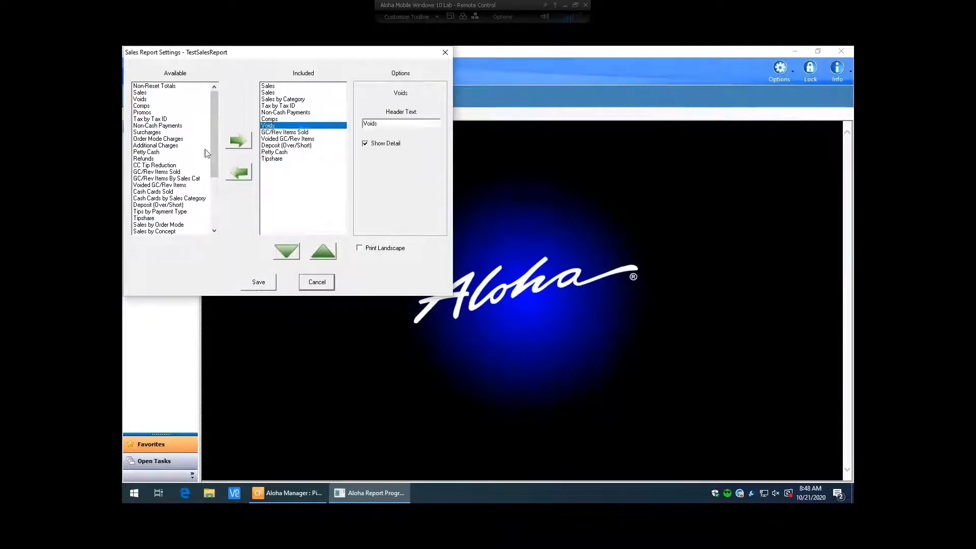
{"action": "left_click", "coordinate": [277, 132]}
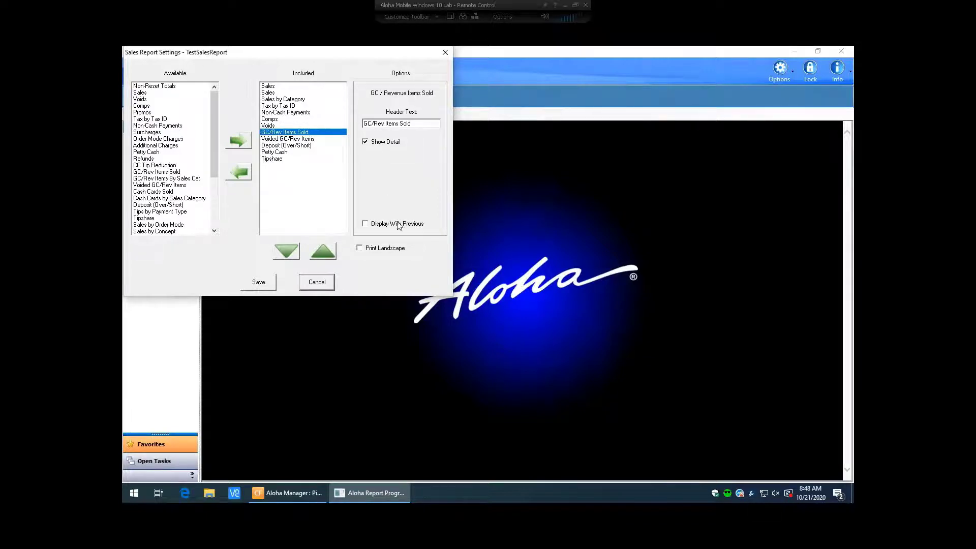
{"action": "left_click", "coordinate": [271, 99]}
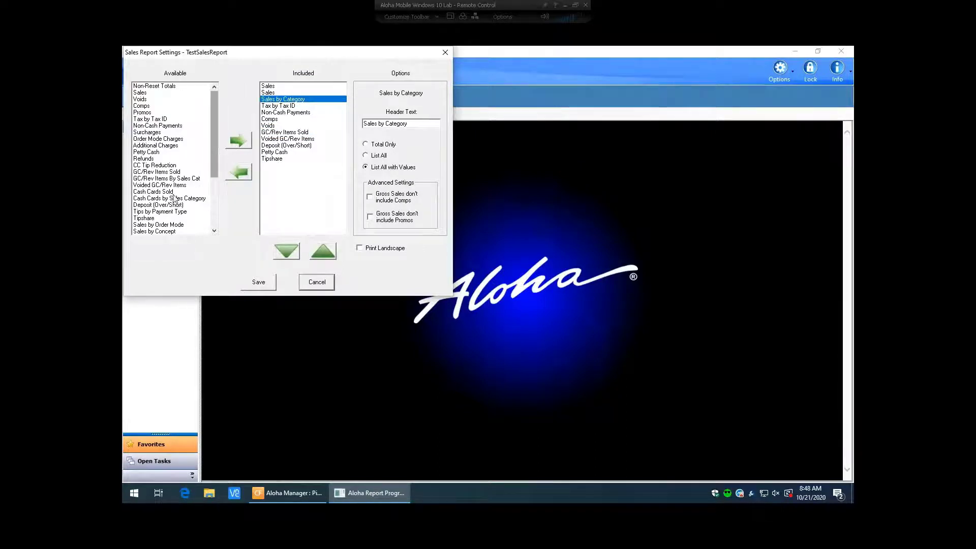
{"action": "left_click", "coordinate": [152, 225]}
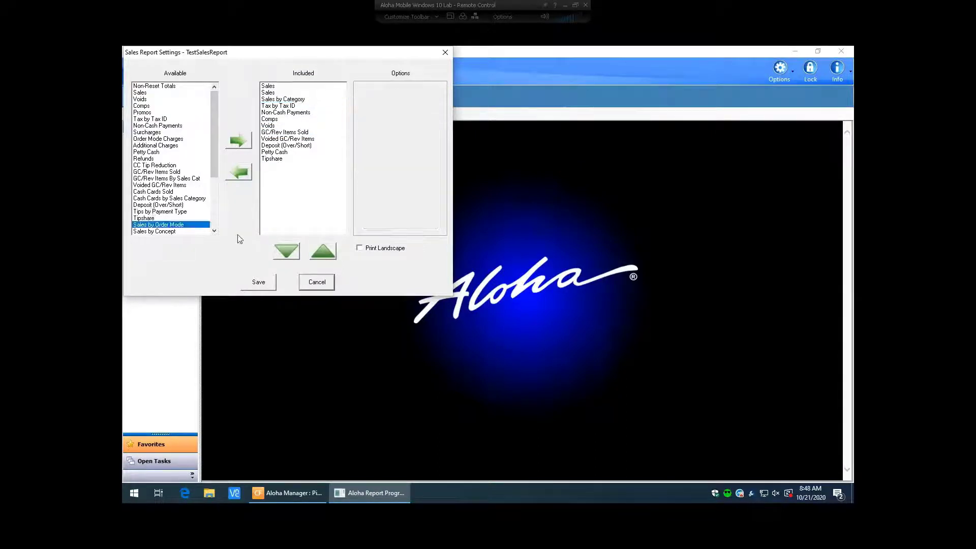
{"action": "left_click", "coordinate": [238, 142]}
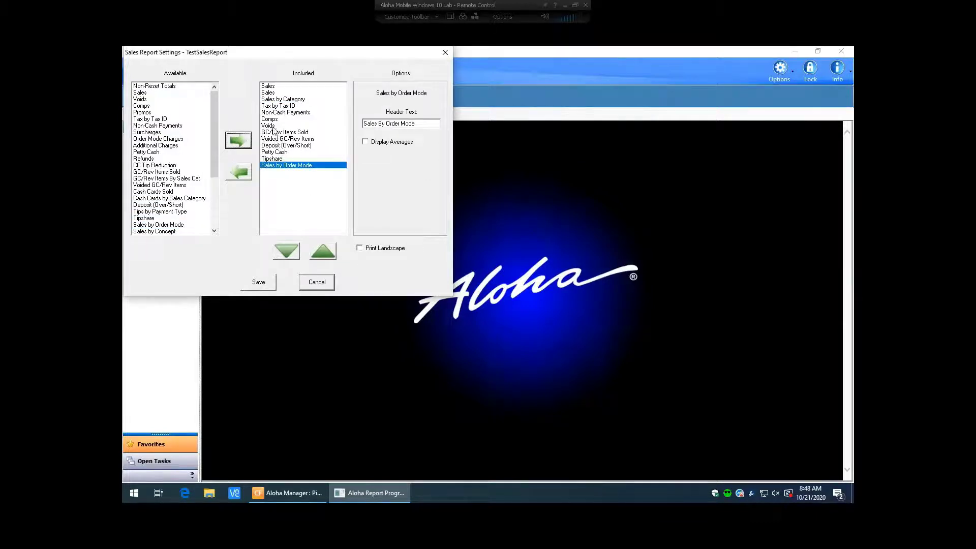
Move the Voids section to the bottom of the list and save TestSalesReport
{"action": "key", "text": "Up"}
{"action": "key", "text": "Up"}
{"action": "key", "text": "Up"}
{"action": "key", "text": "Up"}
{"action": "key", "text": "Up"}
{"action": "key", "text": "Up"}
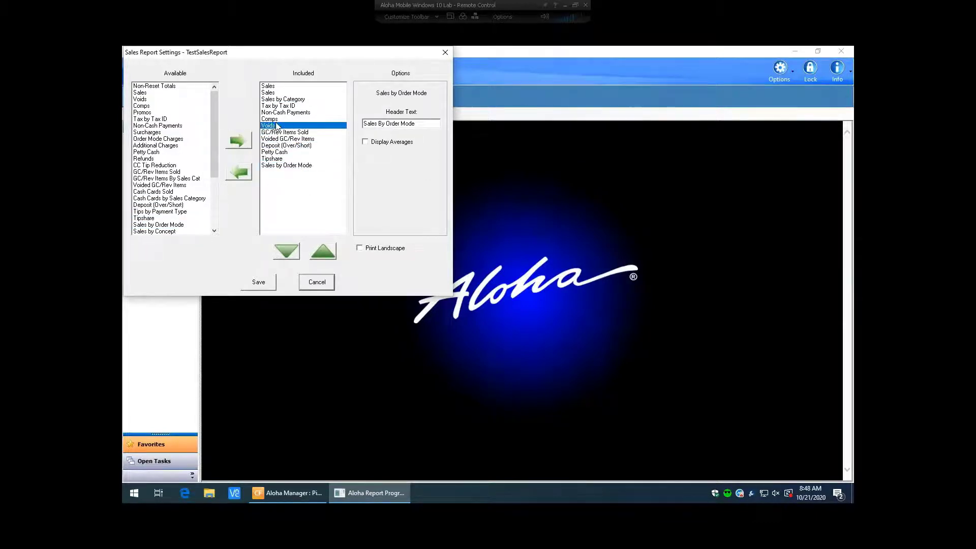
{"action": "key", "text": "Down"}
{"action": "left_click", "coordinate": [274, 146]}
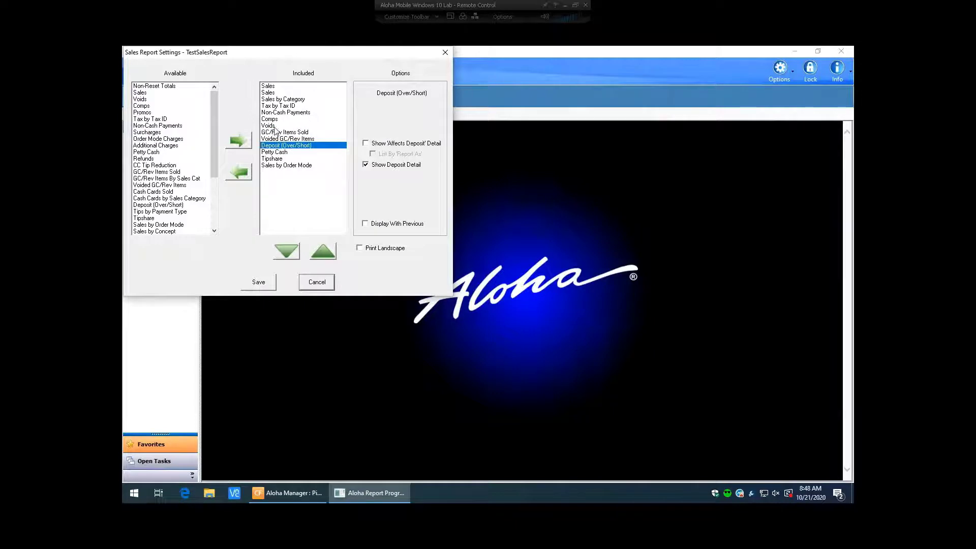
{"action": "left_click", "coordinate": [274, 126]}
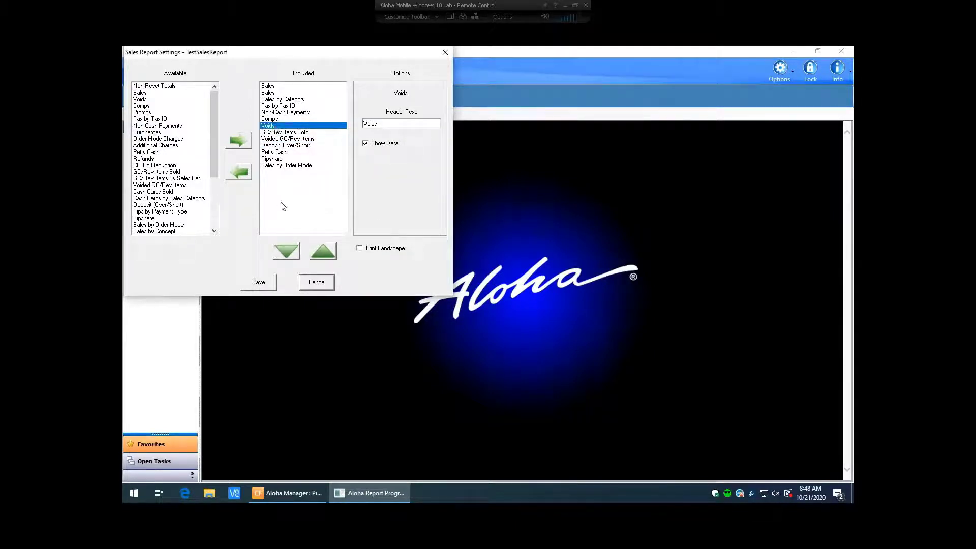
{"action": "left_click", "coordinate": [291, 251]}
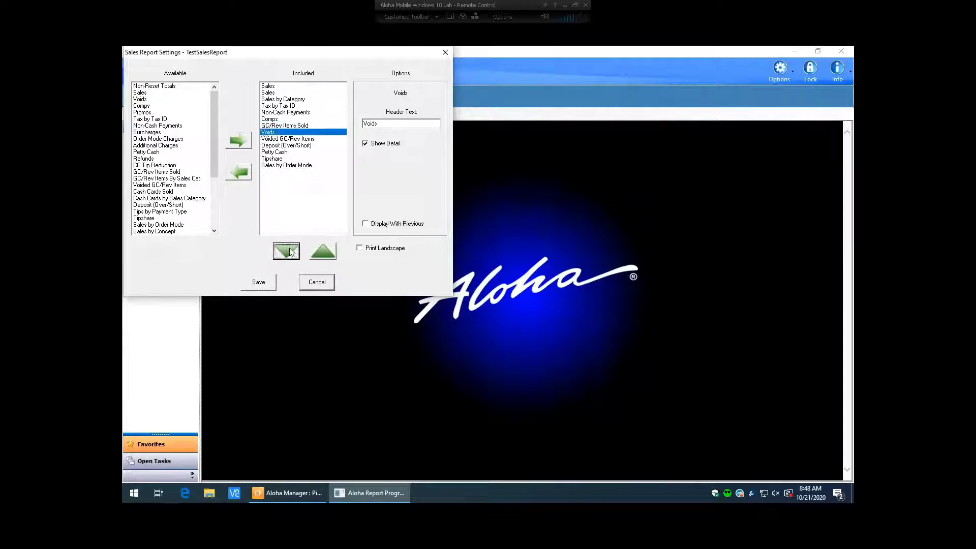
{"action": "left_click", "coordinate": [292, 251]}
{"action": "left_click", "coordinate": [291, 251]}
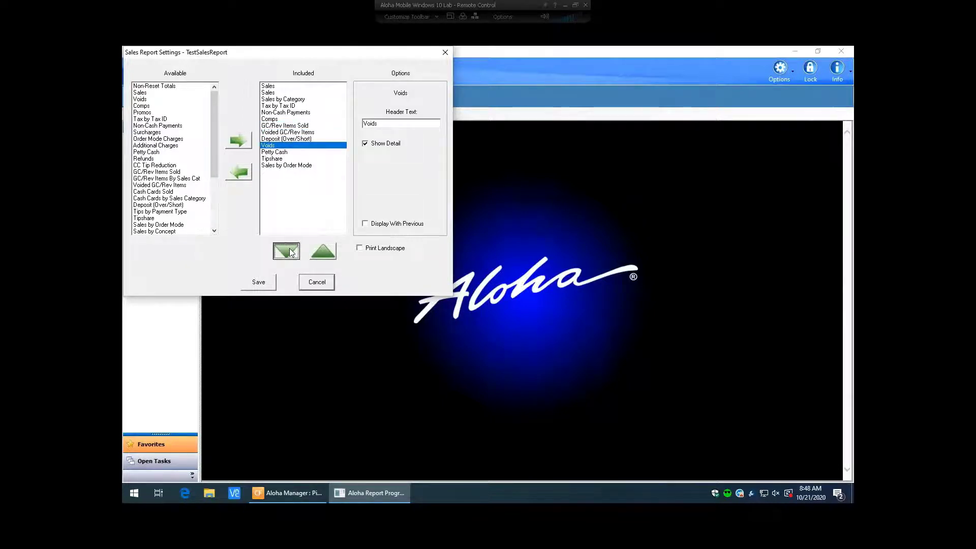
{"action": "left_click", "coordinate": [291, 251]}
{"action": "left_click", "coordinate": [292, 252]}
{"action": "left_click", "coordinate": [291, 251]}
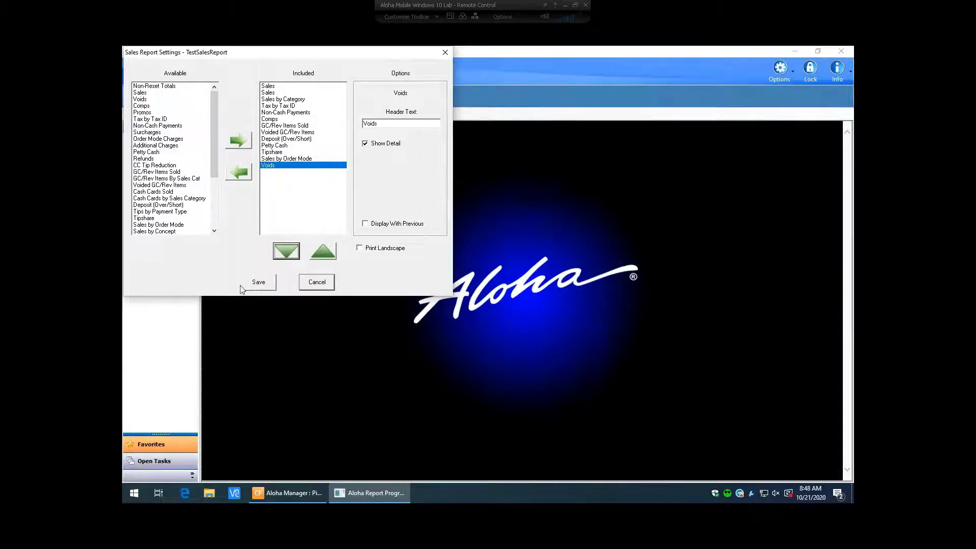
{"action": "left_click", "coordinate": [256, 282]}
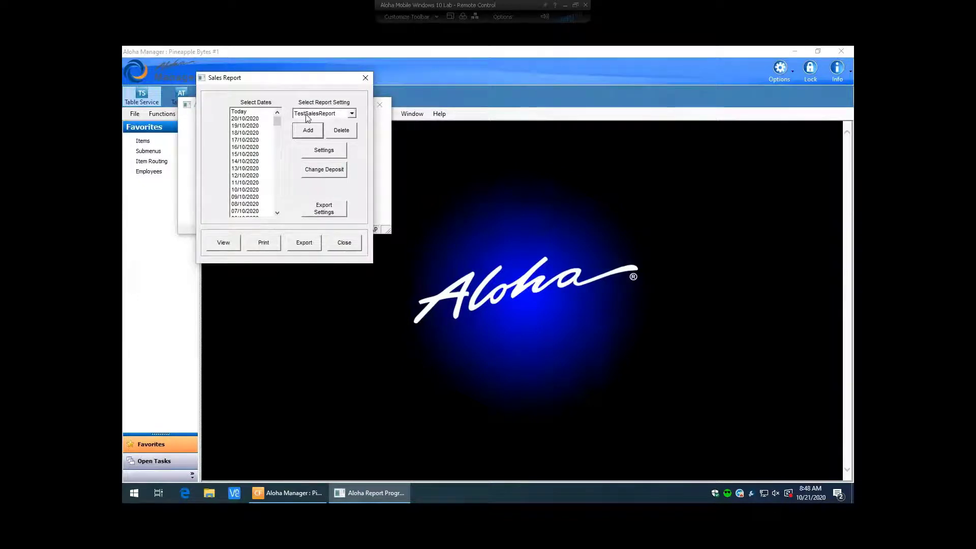
Select the TestSalesReport setting and close the Sales Report window
{"action": "left_click", "coordinate": [351, 114]}
{"action": "left_click", "coordinate": [337, 130]}
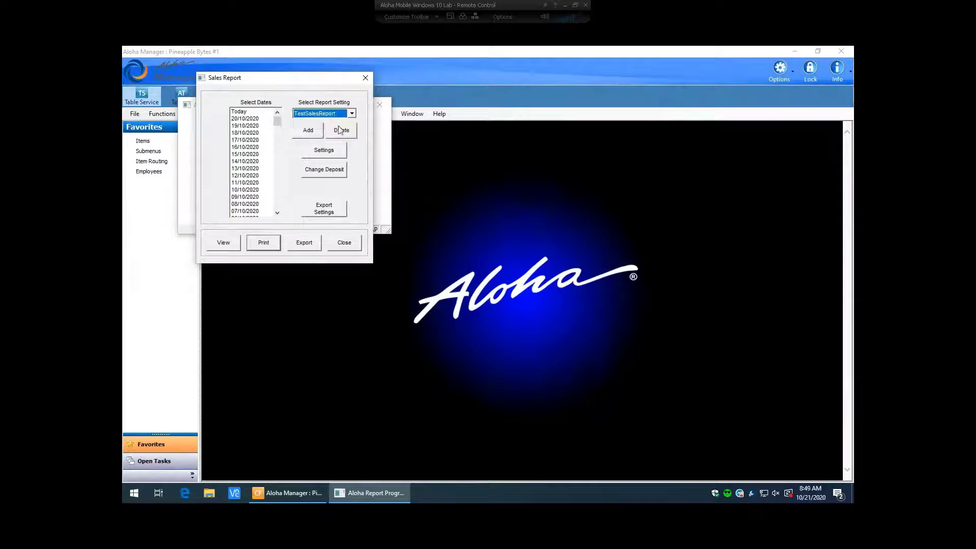
{"action": "left_click", "coordinate": [343, 243]}
Reopen the Sales Summary report and switch its setting to Default, then back to TestSalesReport
{"action": "left_click", "coordinate": [196, 116]}
{"action": "mouse_move", "coordinate": [223, 136]}
{"action": "mouse_move", "coordinate": [352, 138]}
{"action": "mouse_move", "coordinate": [409, 141]}
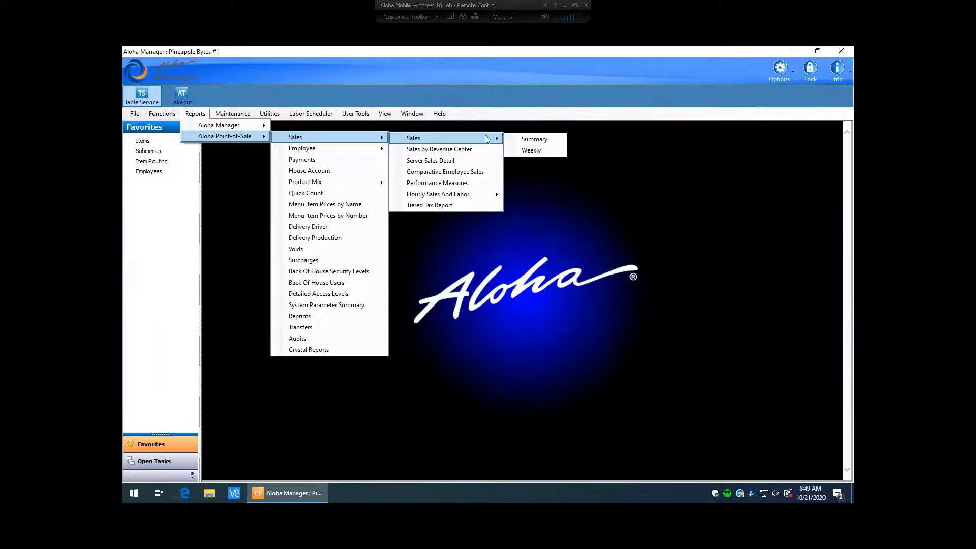
{"action": "left_click", "coordinate": [528, 139]}
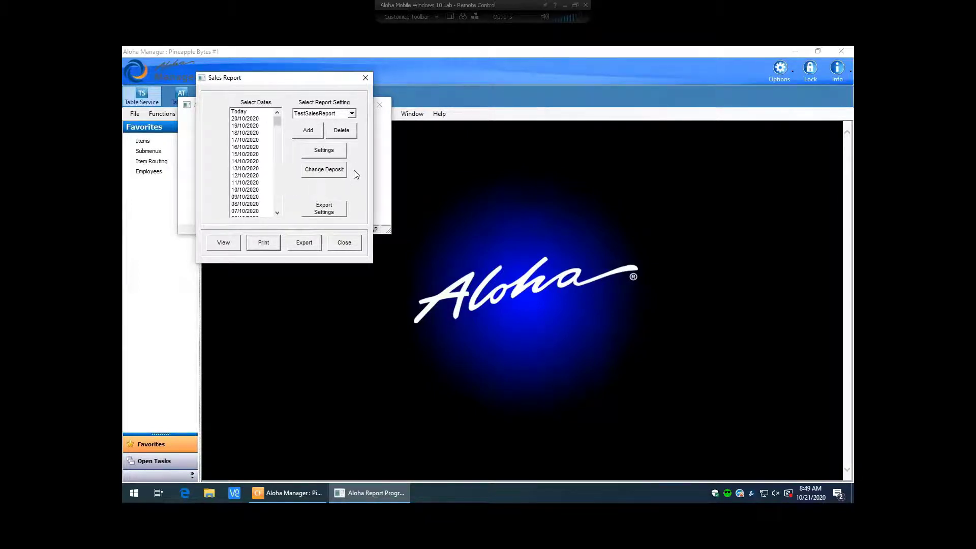
{"action": "left_click", "coordinate": [352, 114]}
{"action": "left_click", "coordinate": [322, 122]}
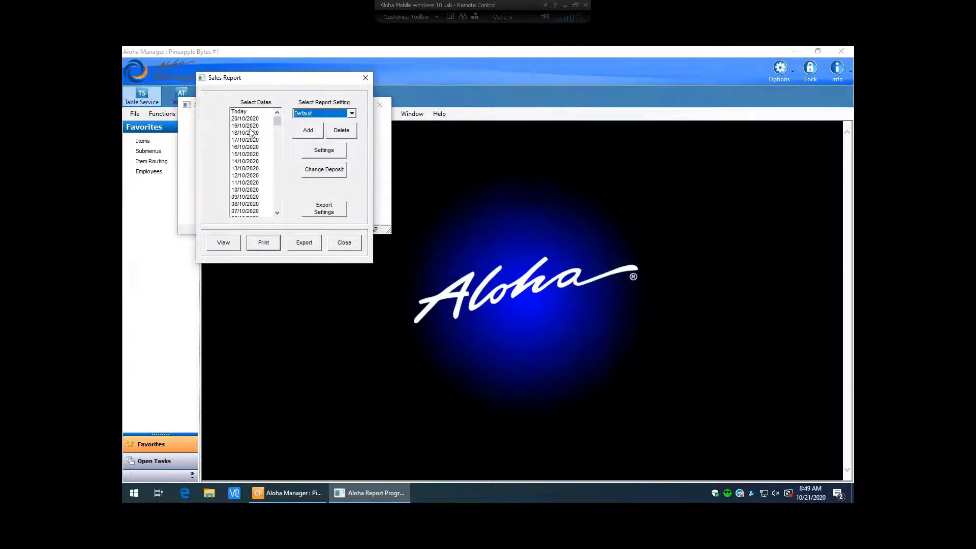
{"action": "left_click", "coordinate": [352, 113]}
{"action": "left_click", "coordinate": [313, 129]}
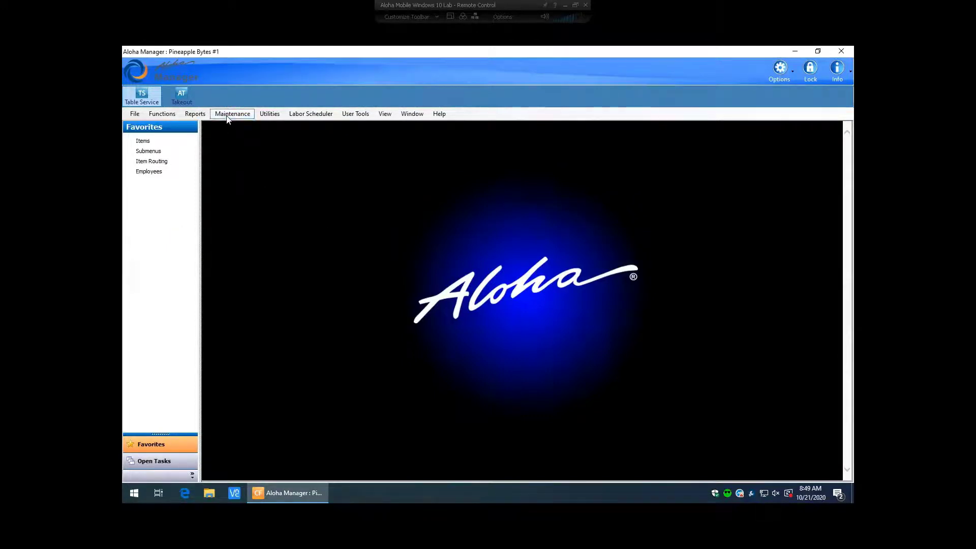
Open the Product Mix report from Reports > Aloha Point-of-Sale > Product Mix
{"action": "left_click", "coordinate": [228, 115]}
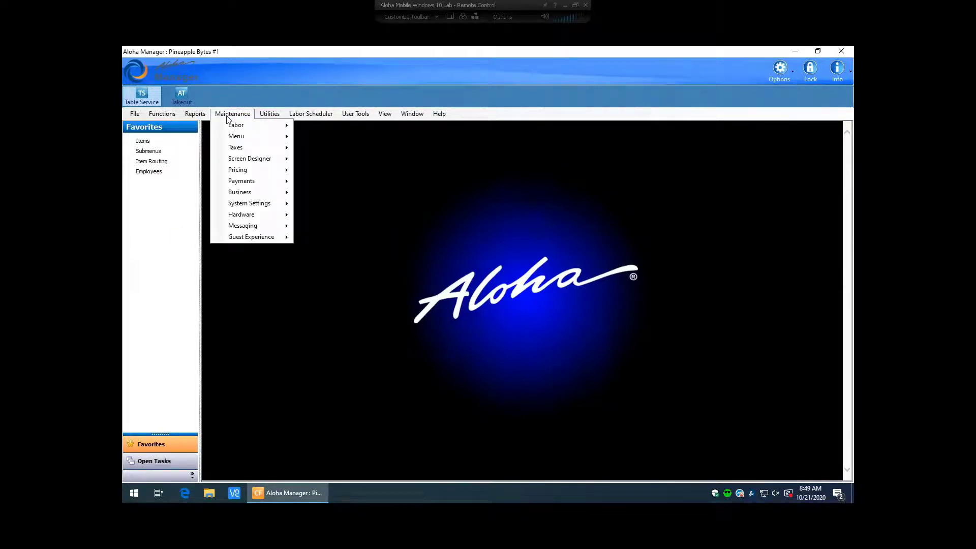
{"action": "mouse_move", "coordinate": [195, 113]}
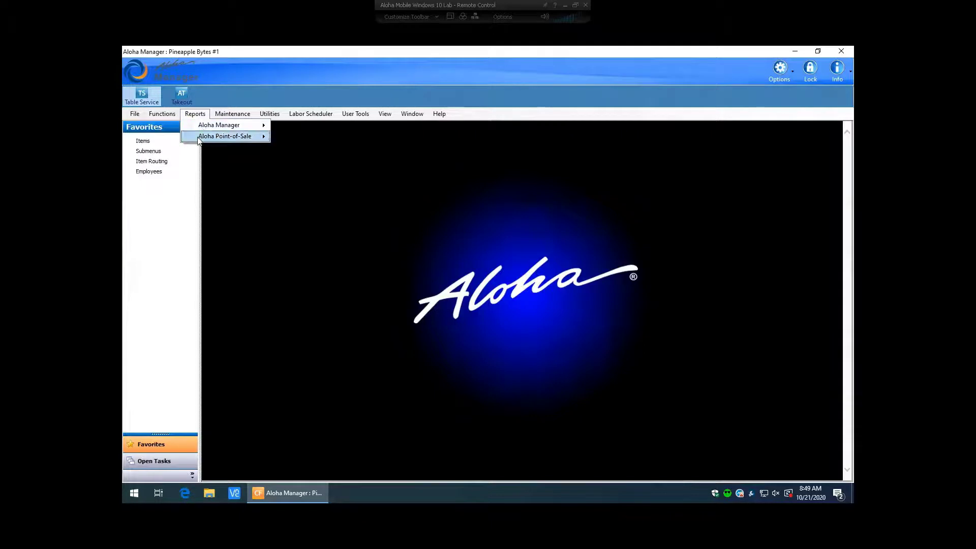
{"action": "mouse_move", "coordinate": [199, 140]}
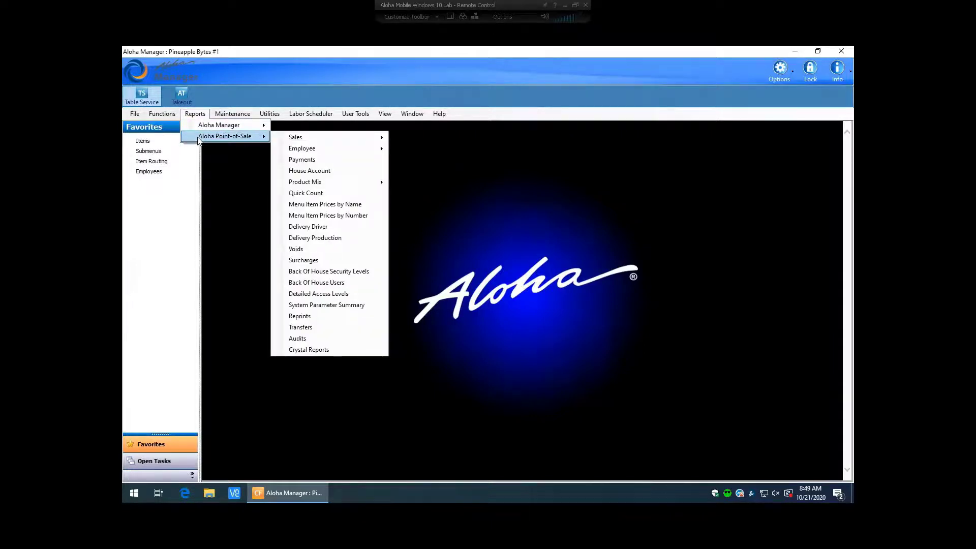
{"action": "mouse_move", "coordinate": [294, 181]}
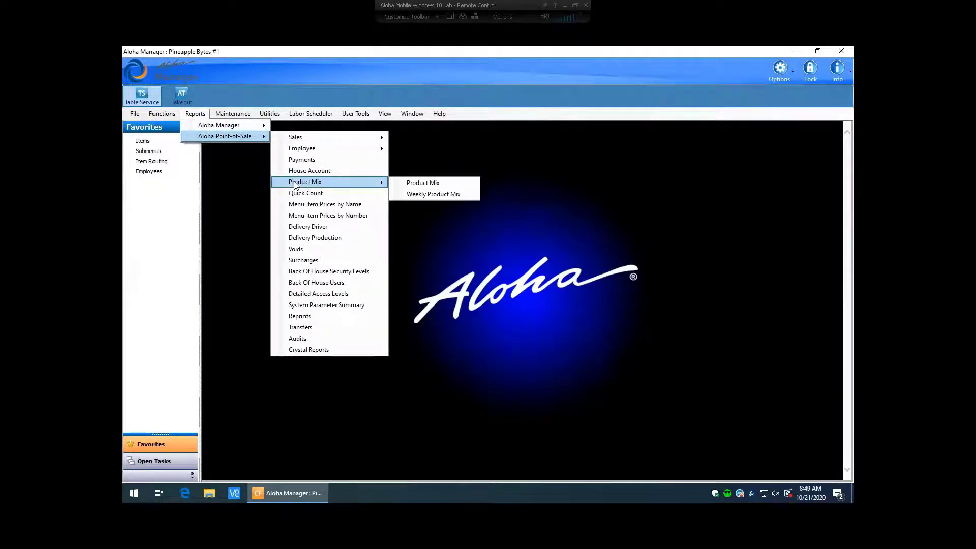
{"action": "left_click", "coordinate": [412, 184]}
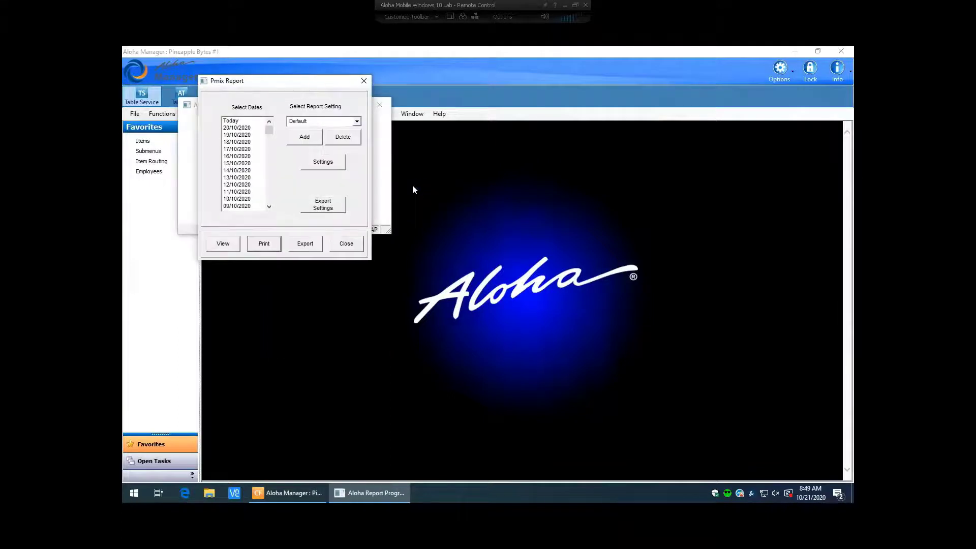
Add a report setting named 'Beer' starting with Default
{"action": "left_click", "coordinate": [357, 121]}
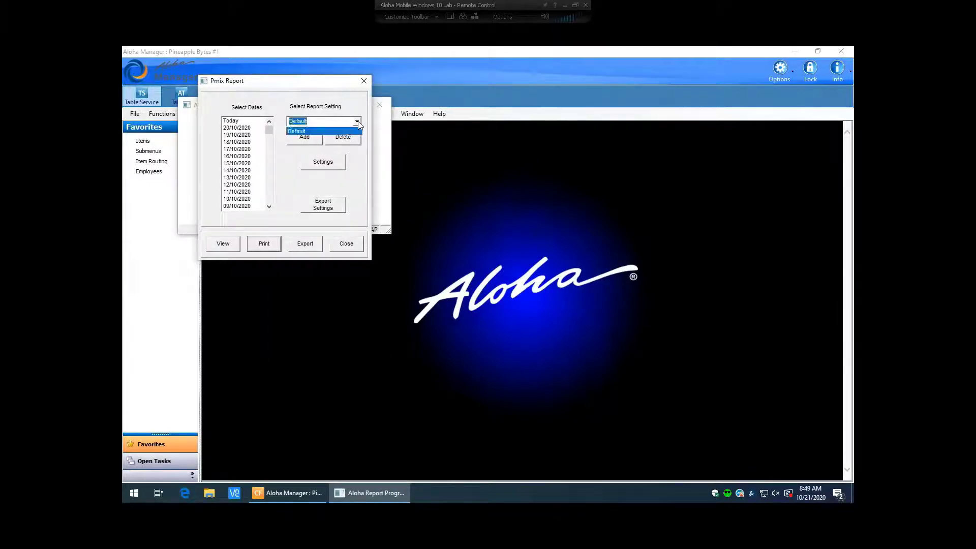
{"action": "left_click", "coordinate": [358, 121]}
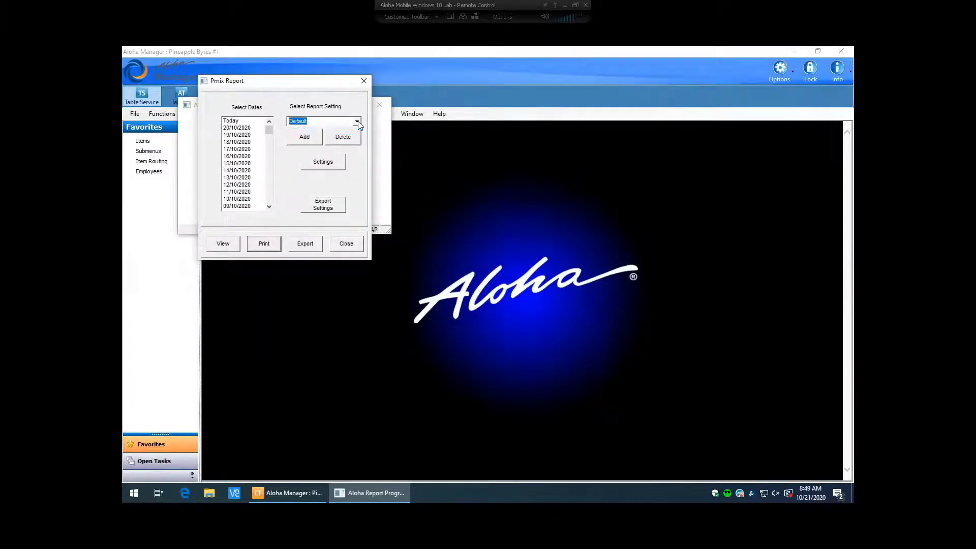
{"action": "left_click", "coordinate": [304, 137]}
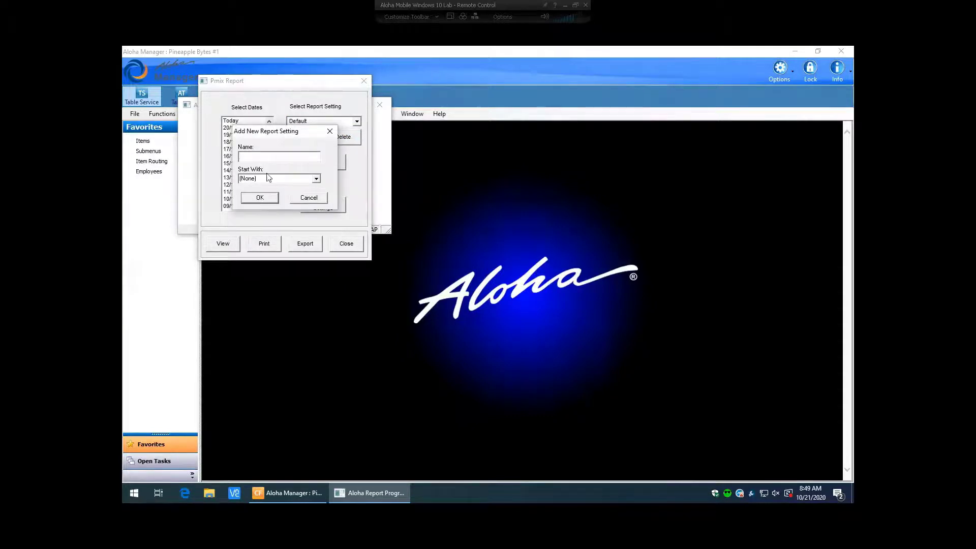
{"action": "type", "text": "Beer"}
{"action": "left_click", "coordinate": [315, 179]}
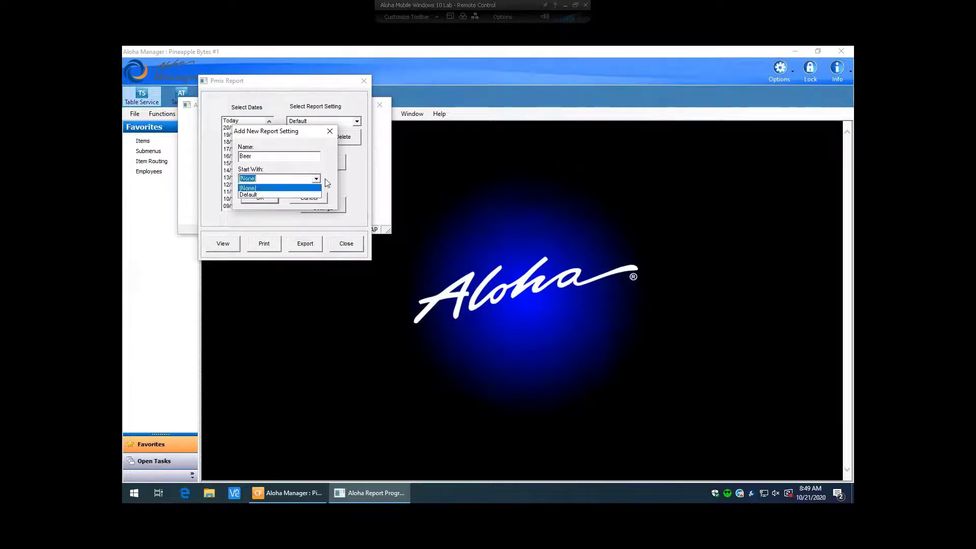
{"action": "left_click", "coordinate": [249, 195]}
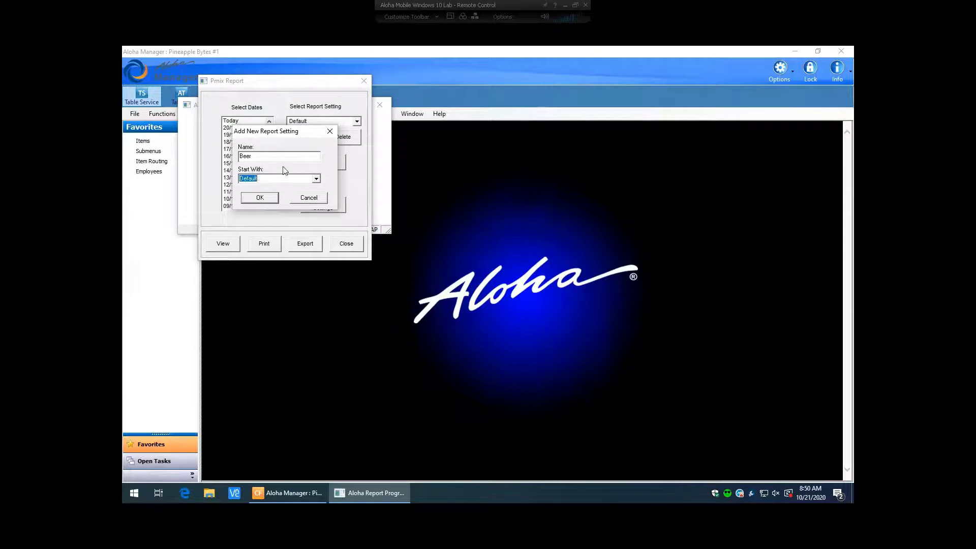
{"action": "left_click", "coordinate": [265, 199]}
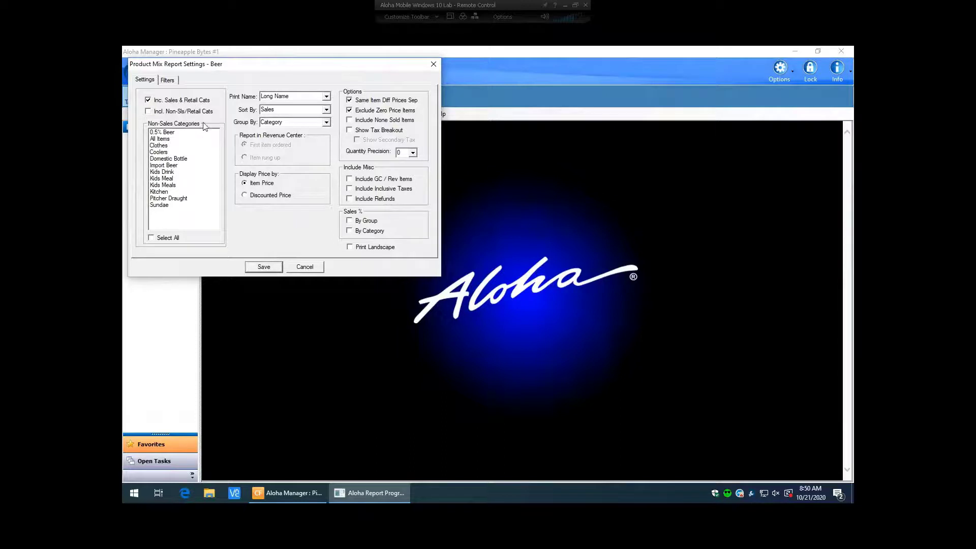
Replace Inc. Sales & Retail Cats with Incl. Non-Sls/Retail Cats and select Domestic Bottle
{"action": "left_click", "coordinate": [149, 101]}
{"action": "left_click", "coordinate": [149, 111]}
{"action": "left_click", "coordinate": [176, 158]}
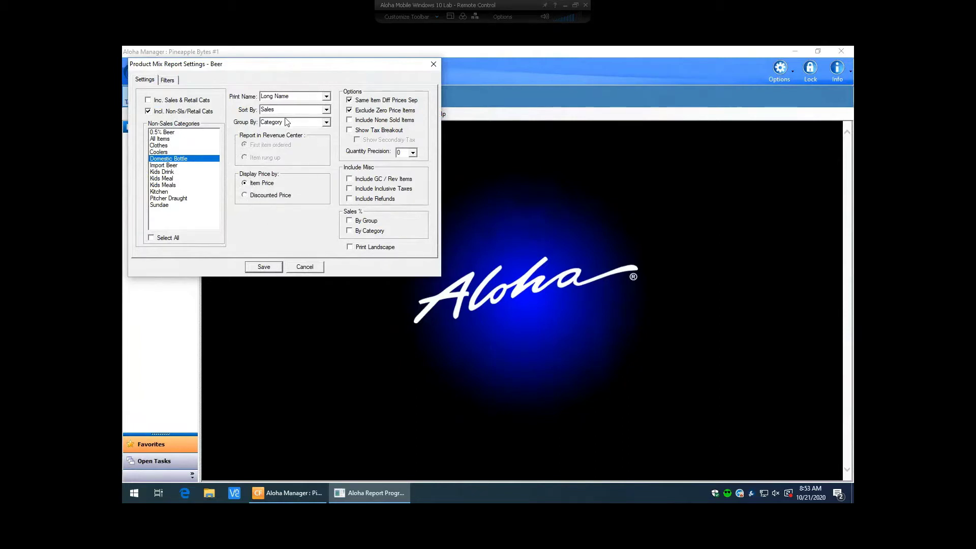
{"action": "left_click", "coordinate": [325, 110]}
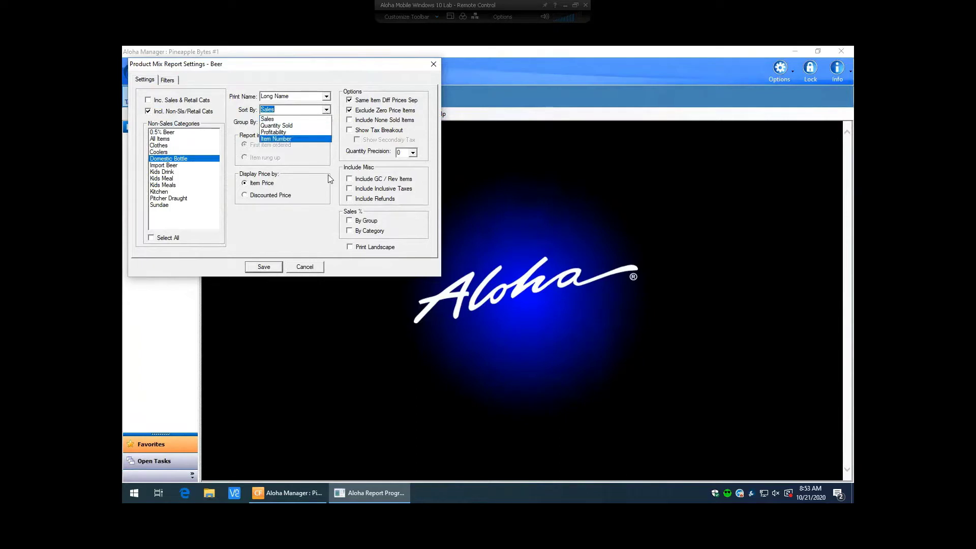
{"action": "left_click", "coordinate": [331, 178]}
{"action": "left_click", "coordinate": [327, 123]}
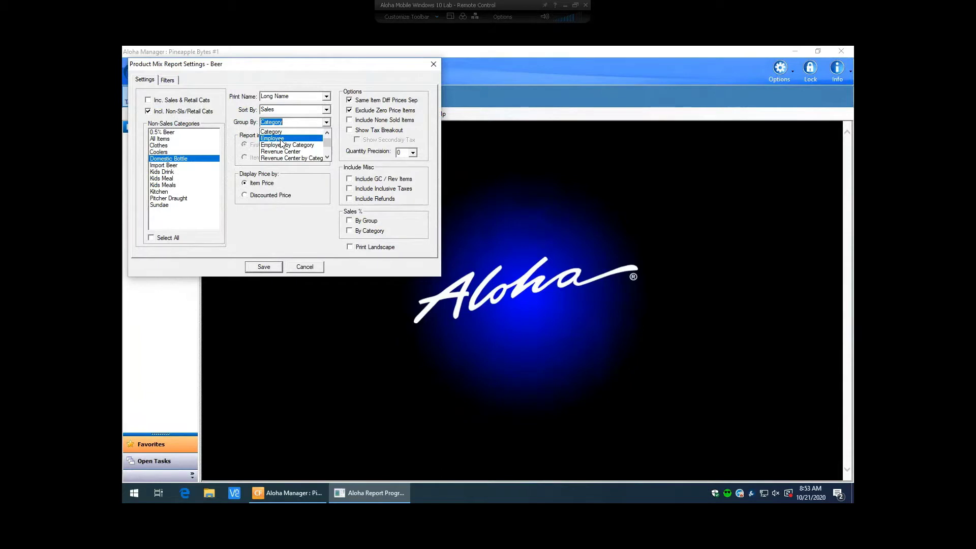
{"action": "left_click", "coordinate": [324, 194]}
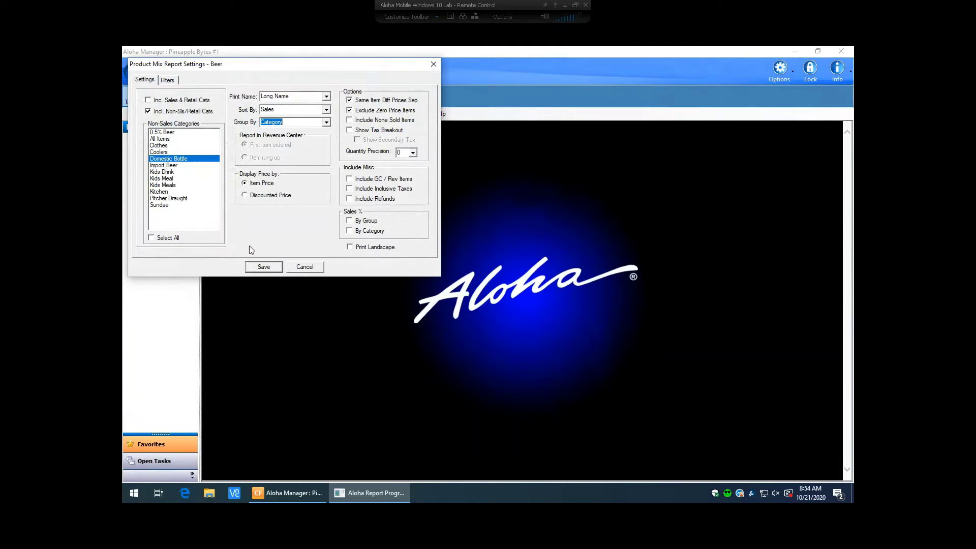
Save the Beer setting, switch the report setting to Default, then back to Beer
{"action": "left_click", "coordinate": [264, 267]}
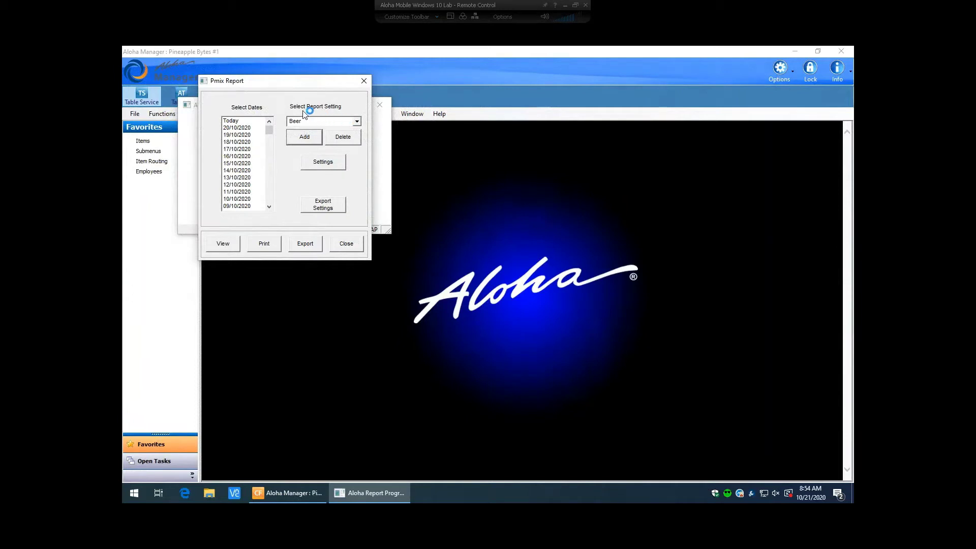
{"action": "left_click", "coordinate": [357, 121]}
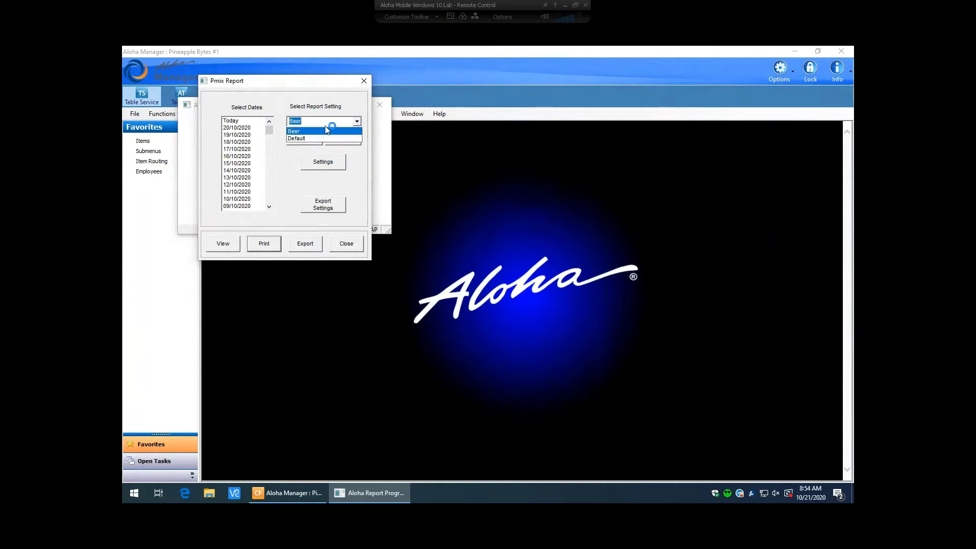
{"action": "left_click", "coordinate": [297, 138]}
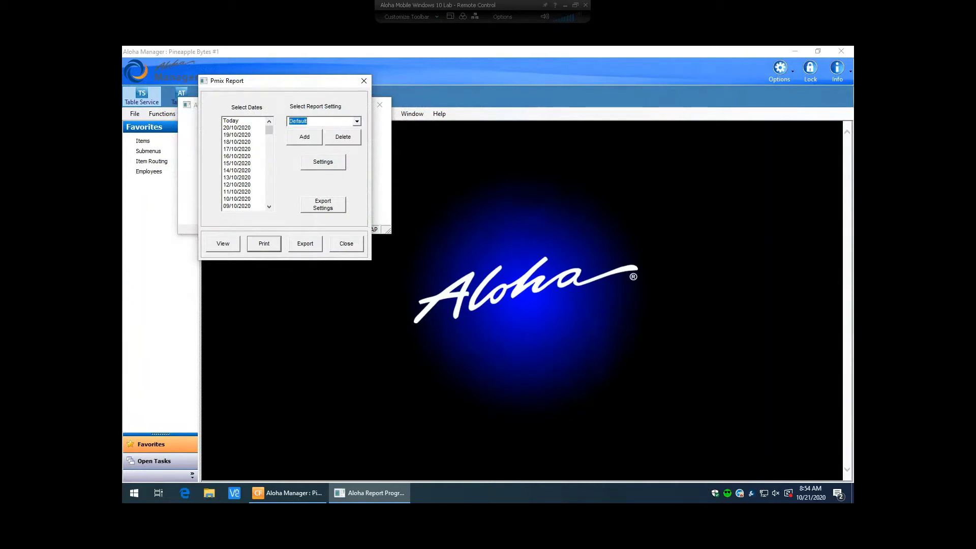
{"action": "left_click", "coordinate": [356, 121]}
{"action": "left_click", "coordinate": [300, 131]}
Close the Pmix Report and reopen it via Reports > Aloha Point-of-Sale > Product Mix
{"action": "left_click", "coordinate": [347, 244]}
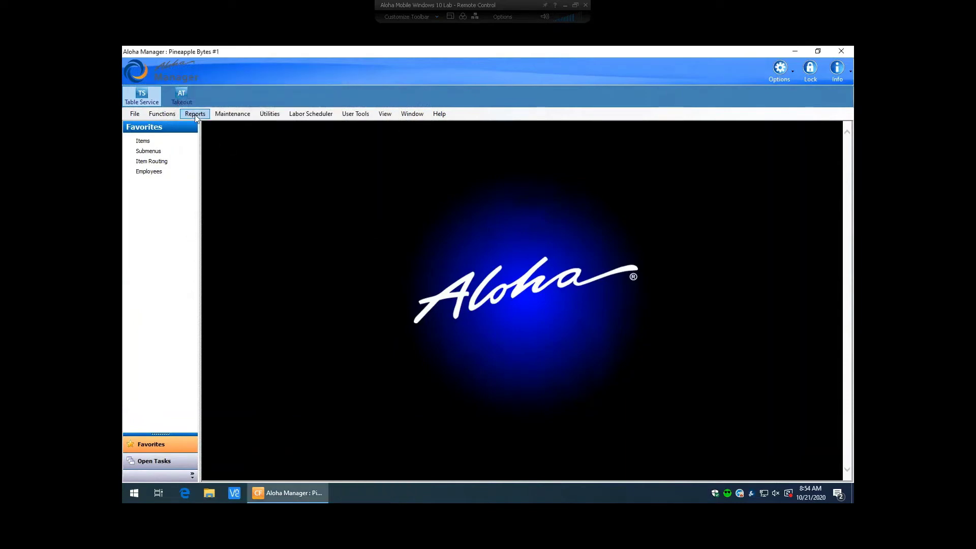
{"action": "left_click", "coordinate": [195, 114]}
{"action": "mouse_move", "coordinate": [228, 136]}
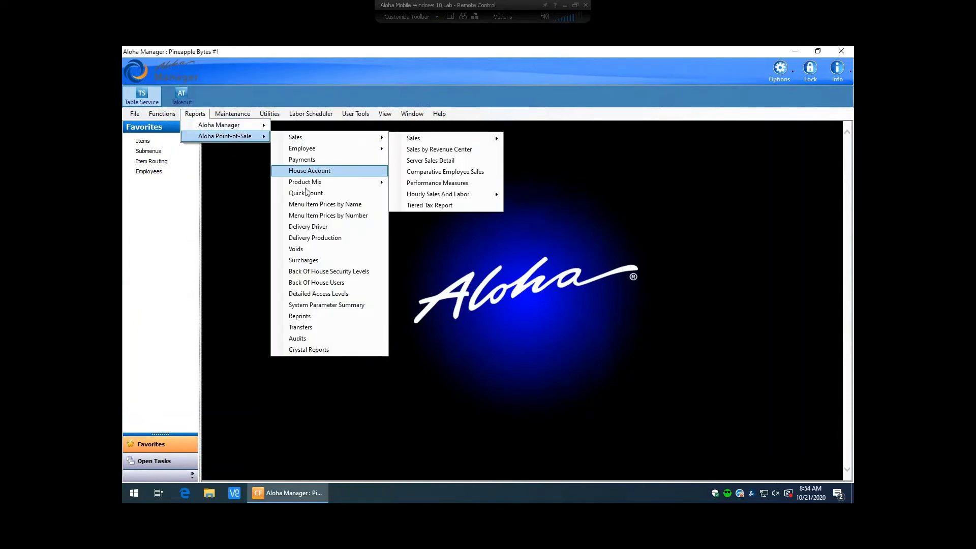
{"action": "mouse_move", "coordinate": [305, 183]}
{"action": "left_click", "coordinate": [399, 183]}
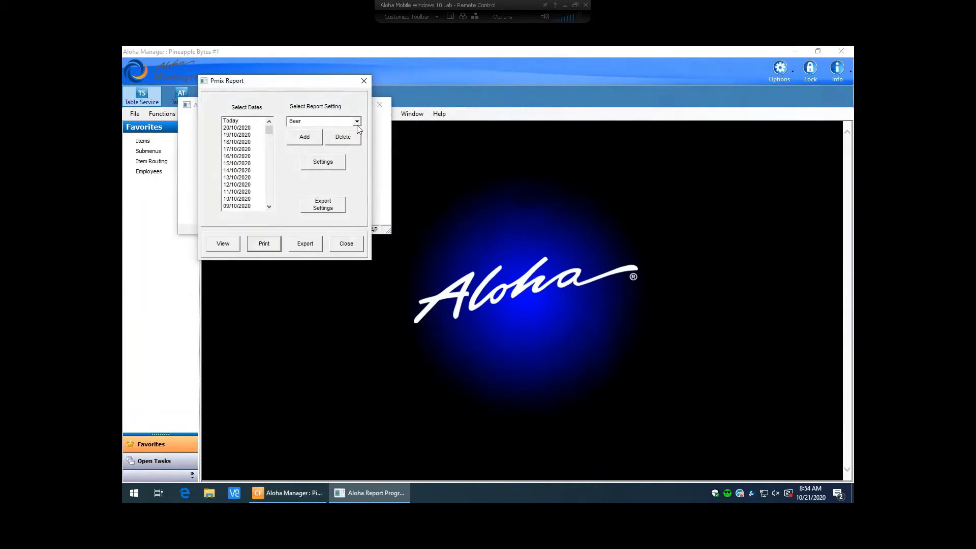
Switch the report setting between Default and Beer, ending on Default
{"action": "left_click", "coordinate": [357, 122]}
{"action": "left_click", "coordinate": [312, 138]}
{"action": "left_click", "coordinate": [358, 121]}
{"action": "left_click", "coordinate": [325, 132]}
{"action": "left_click", "coordinate": [357, 122]}
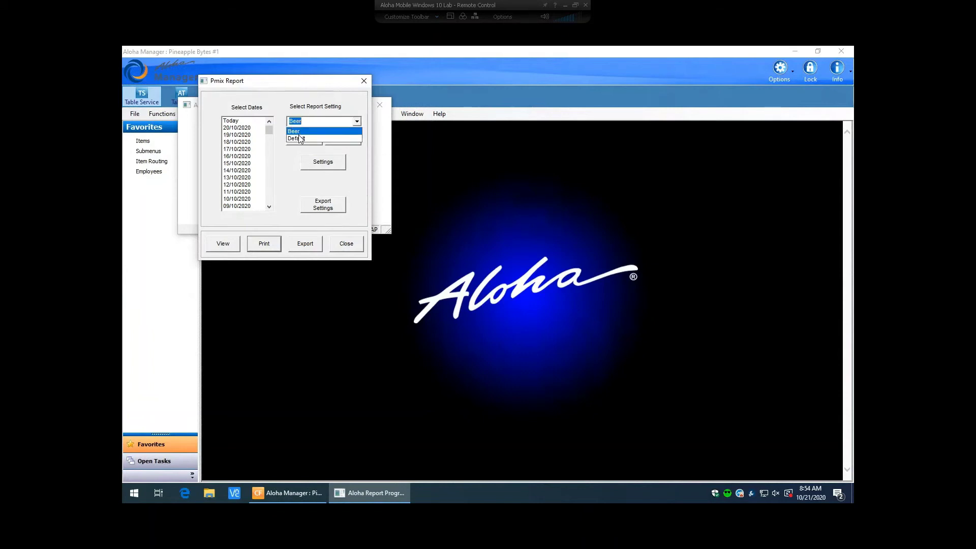
{"action": "left_click", "coordinate": [300, 138]}
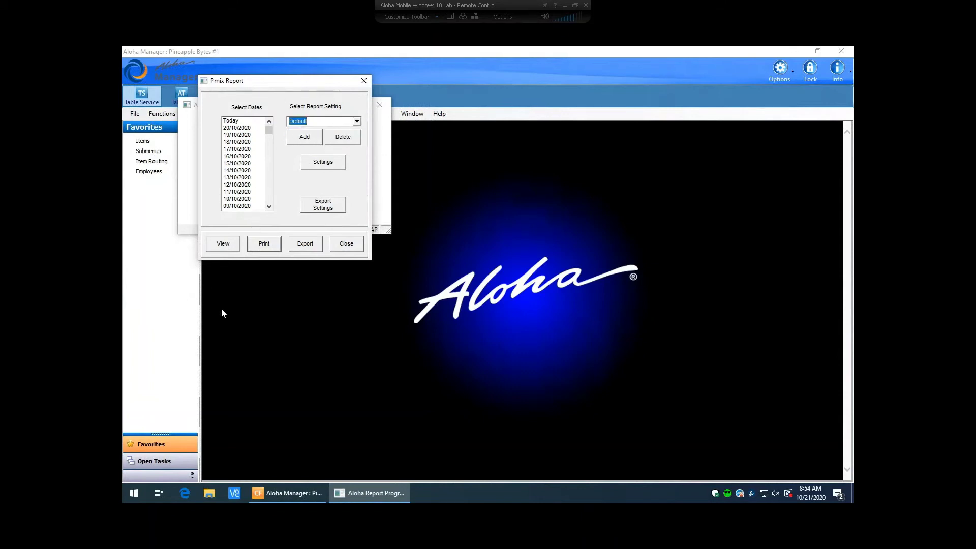